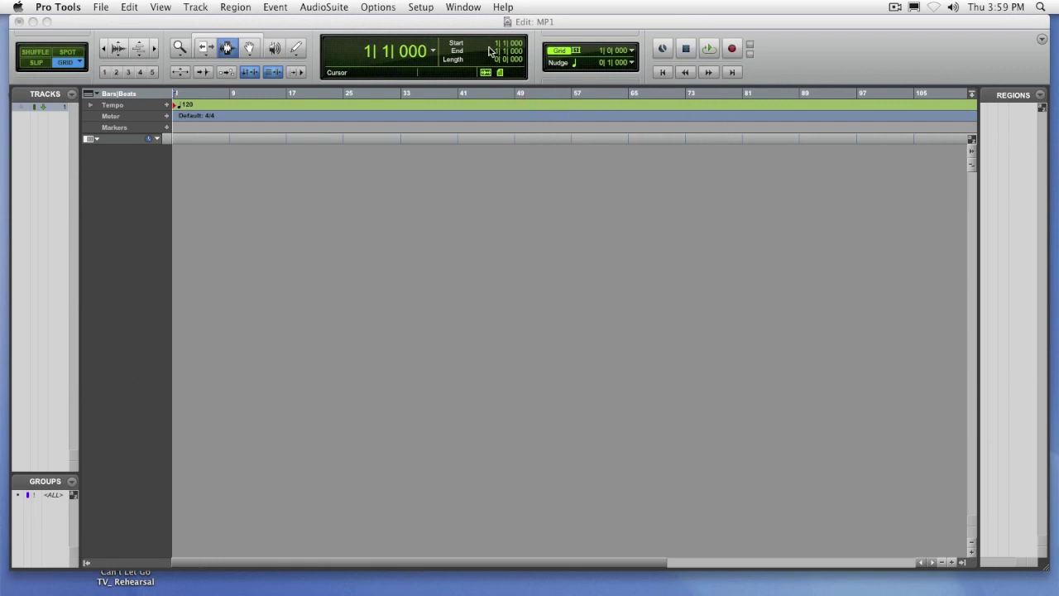
# - Open the Workspace browser from the Window menu and show the Samples volume's folders
pyautogui.click(464, 7)
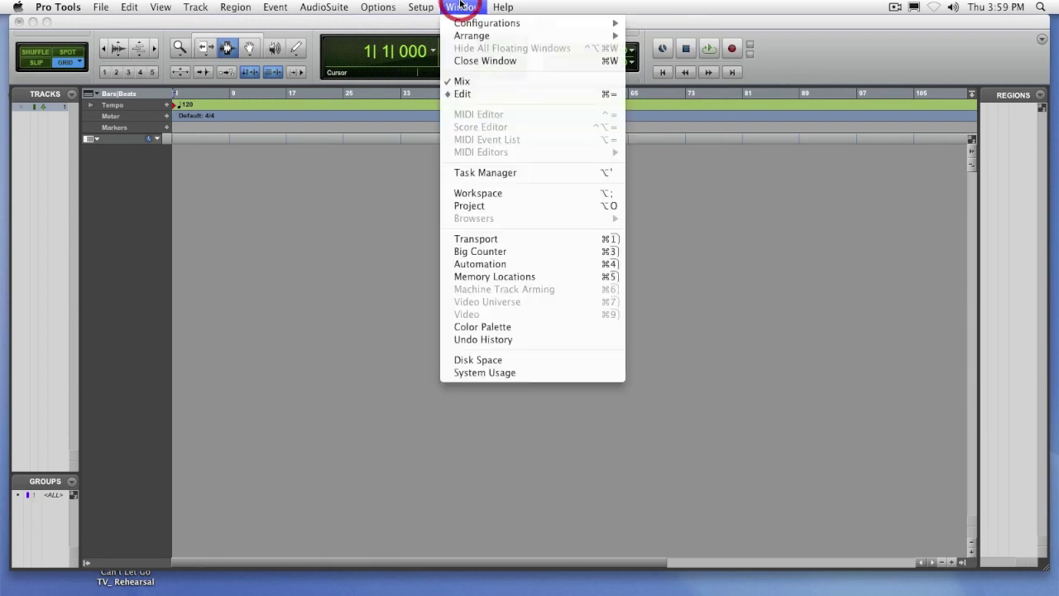
pyautogui.click(489, 191)
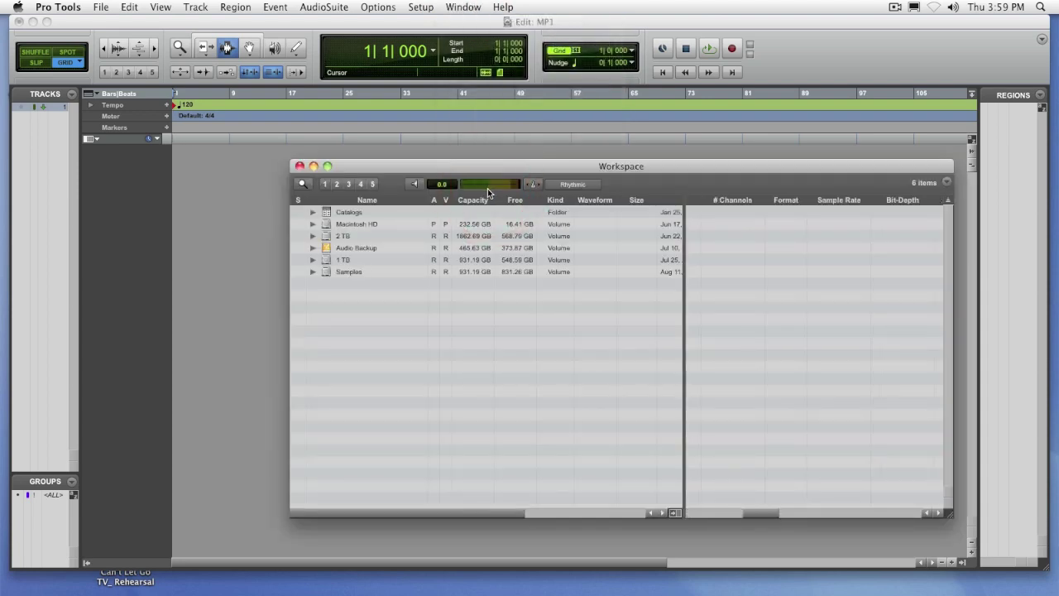
pyautogui.moveTo(395, 168); pyautogui.dragTo(417, 157)
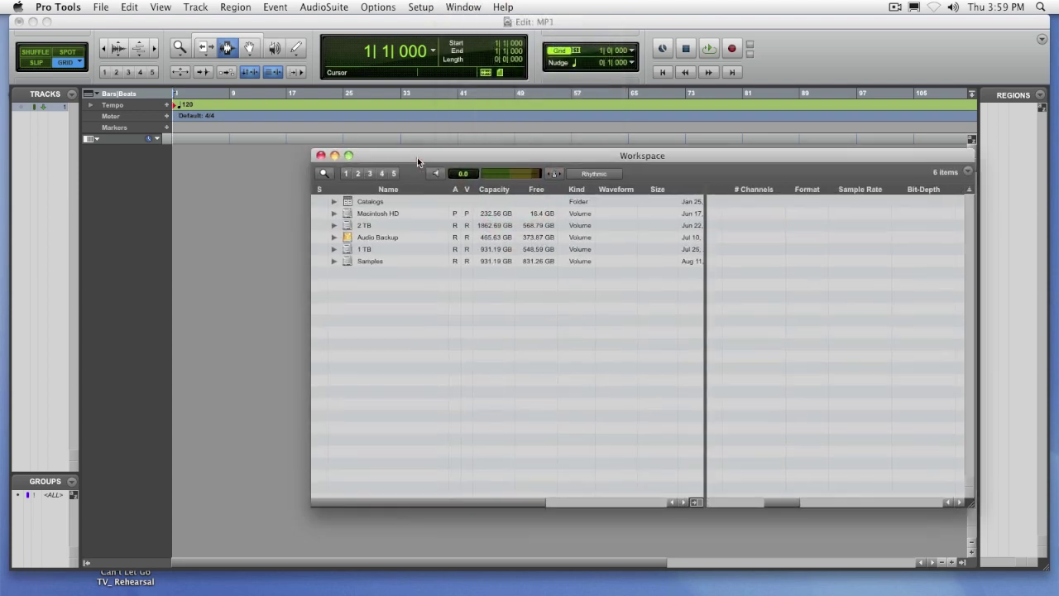
pyautogui.doubleClick(346, 262)
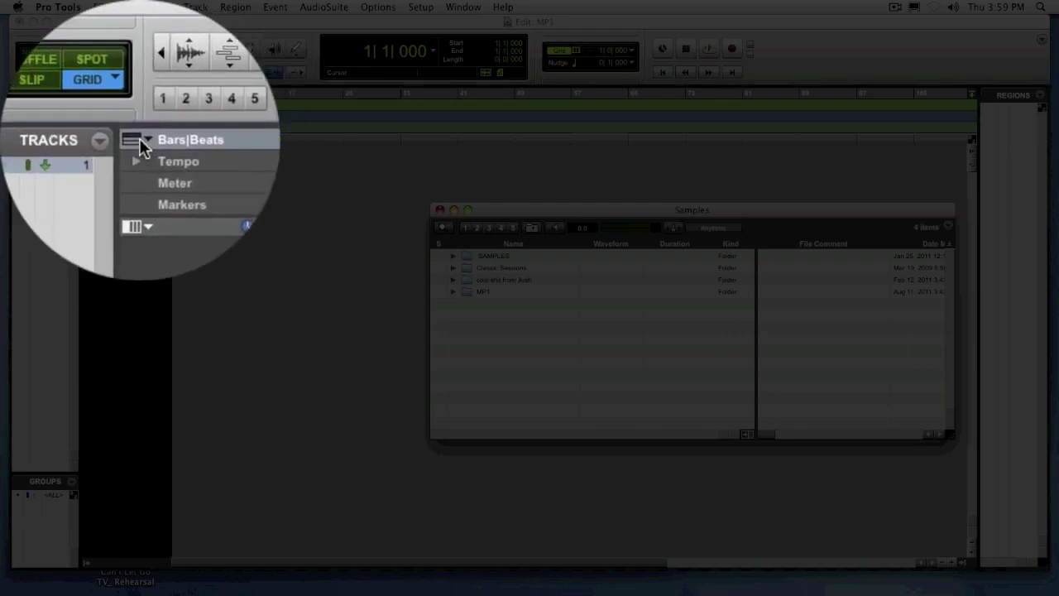
# - Set the session's starting tempo at 1|1|000 to 143 BPM
pyautogui.click(139, 139)
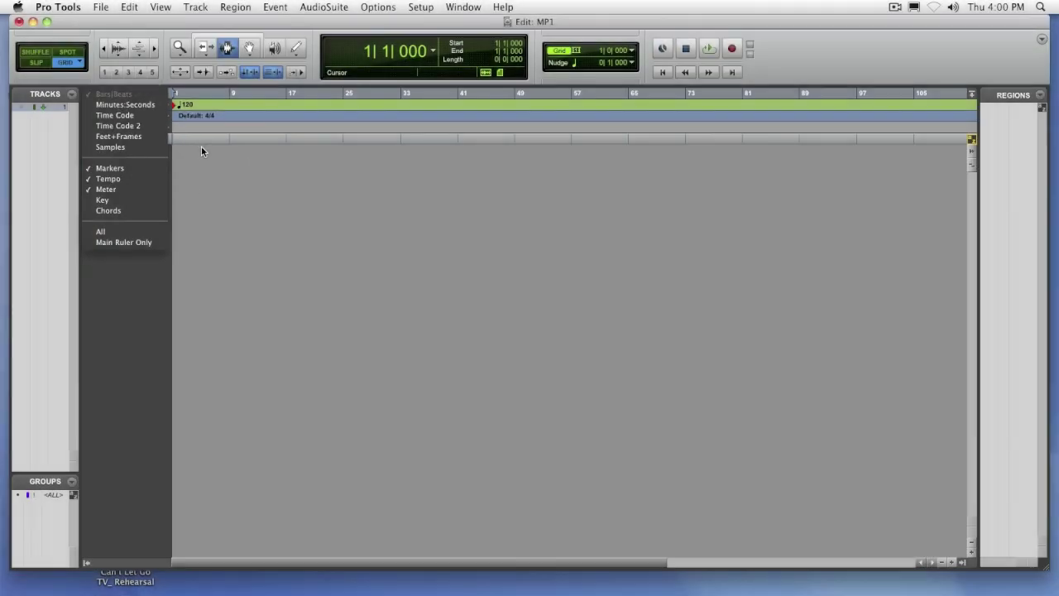
pyautogui.click(200, 151)
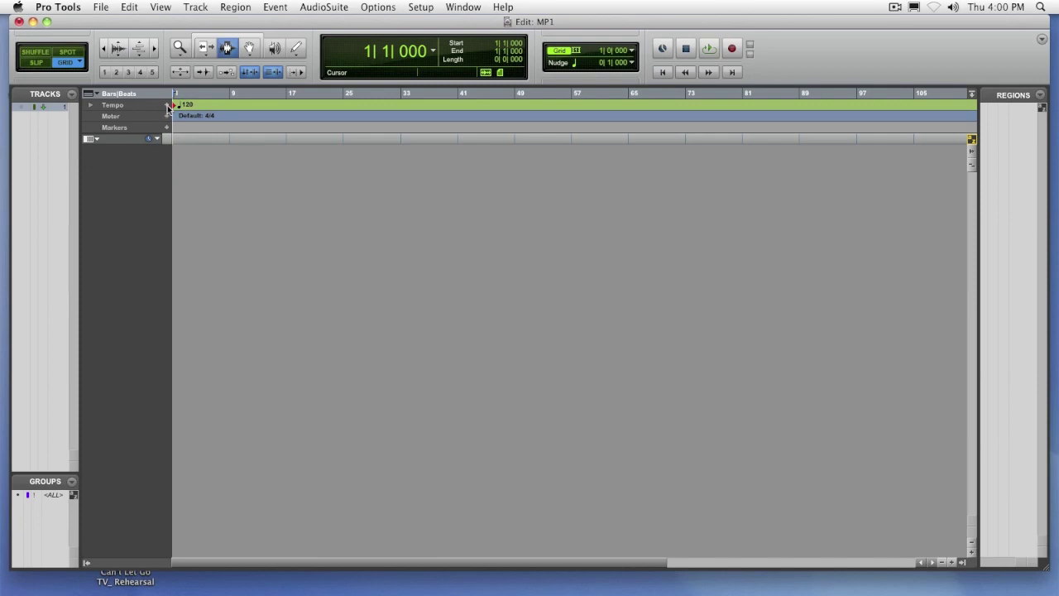
pyautogui.click(169, 106)
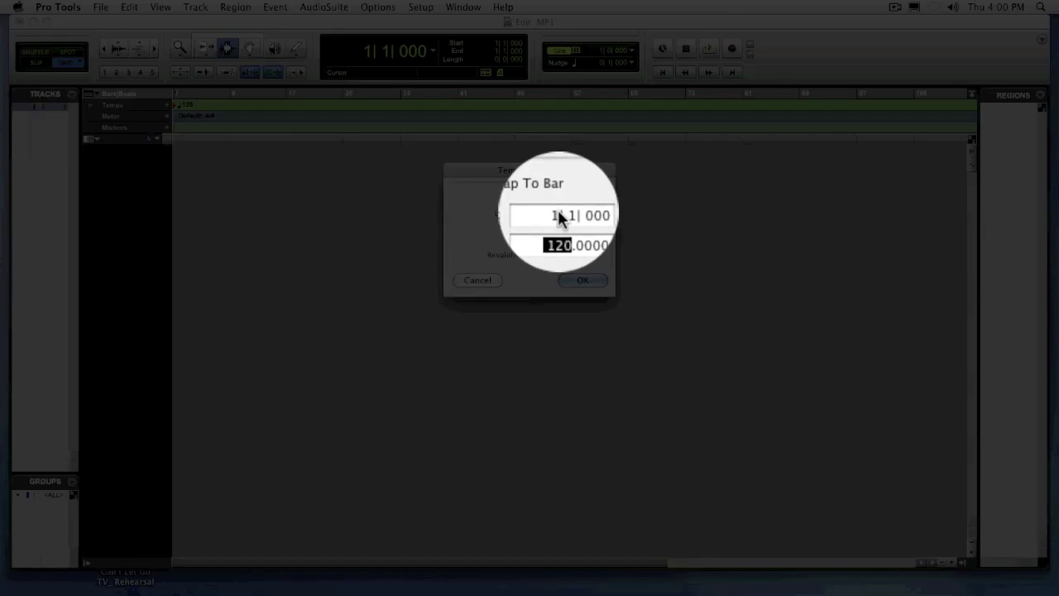
pyautogui.click(559, 212)
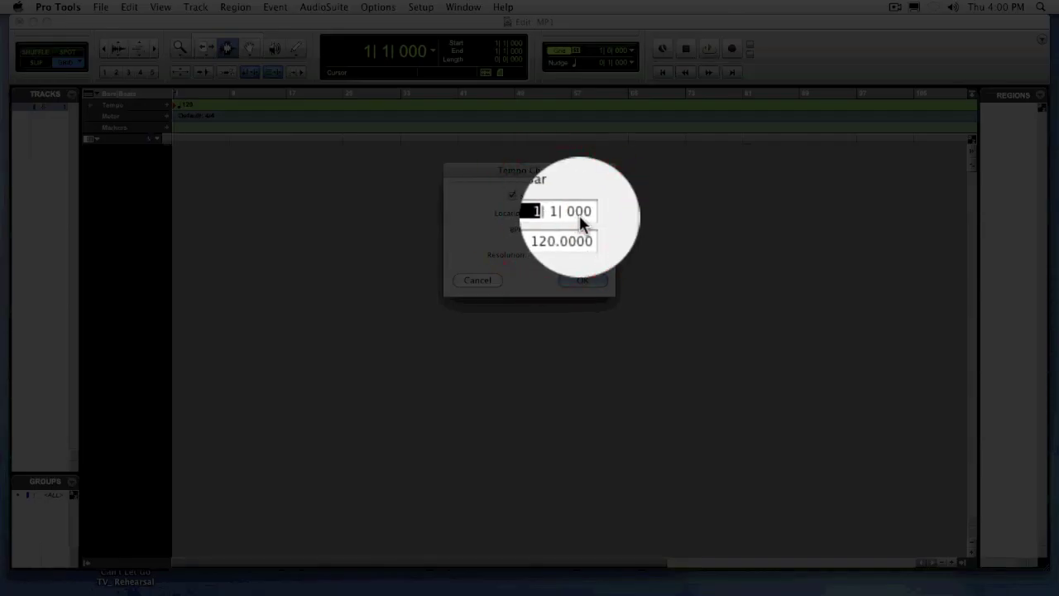
pyautogui.click(563, 234)
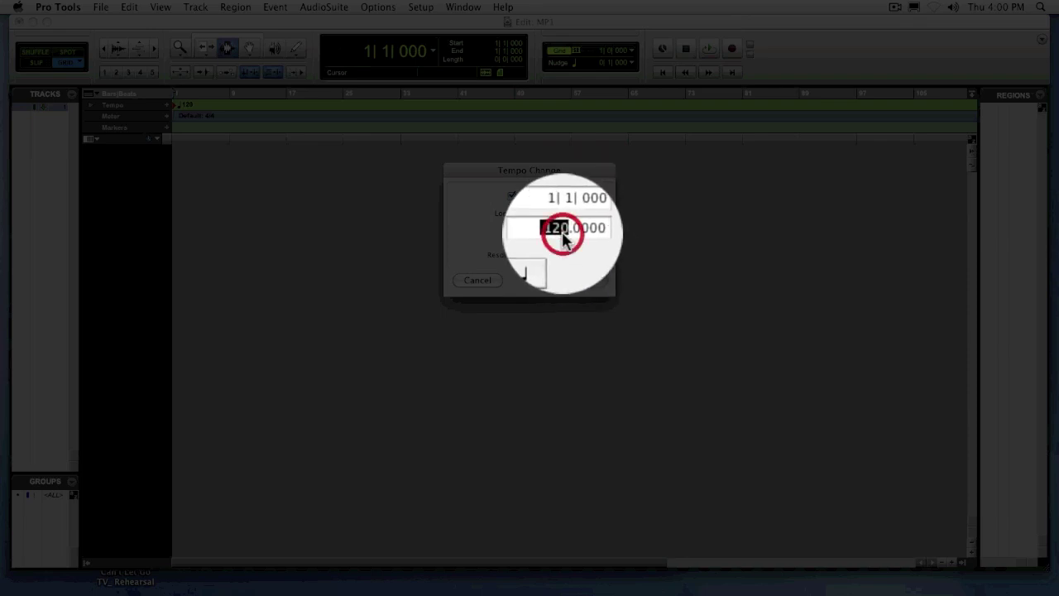
pyautogui.write('143')
pyautogui.press('Return')
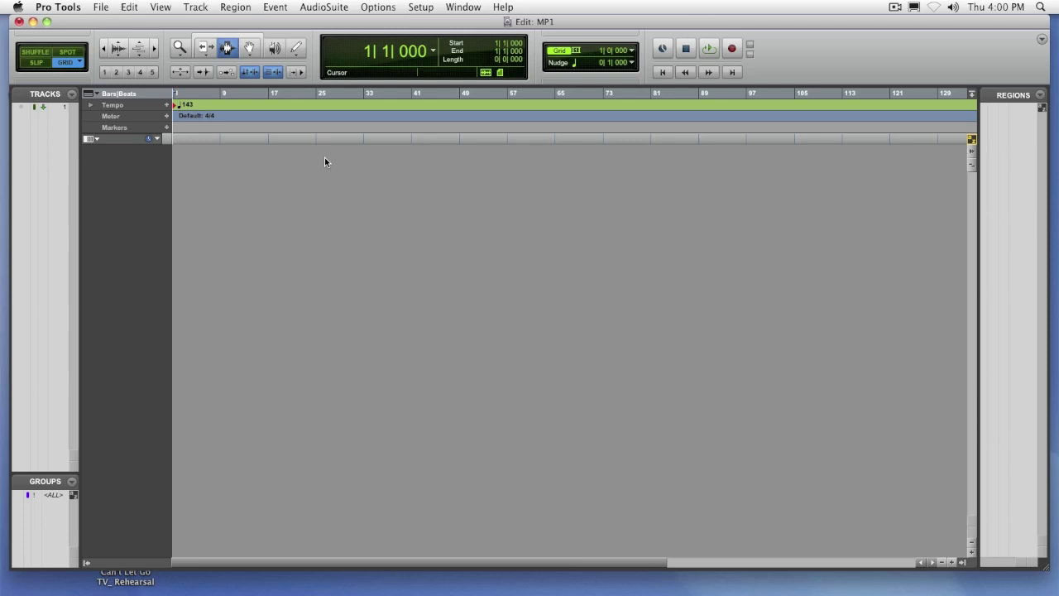
# - Add a second tempo event at bar 7, raising the tempo to 156 BPM
pyautogui.click(169, 107)
pyautogui.click(557, 214)
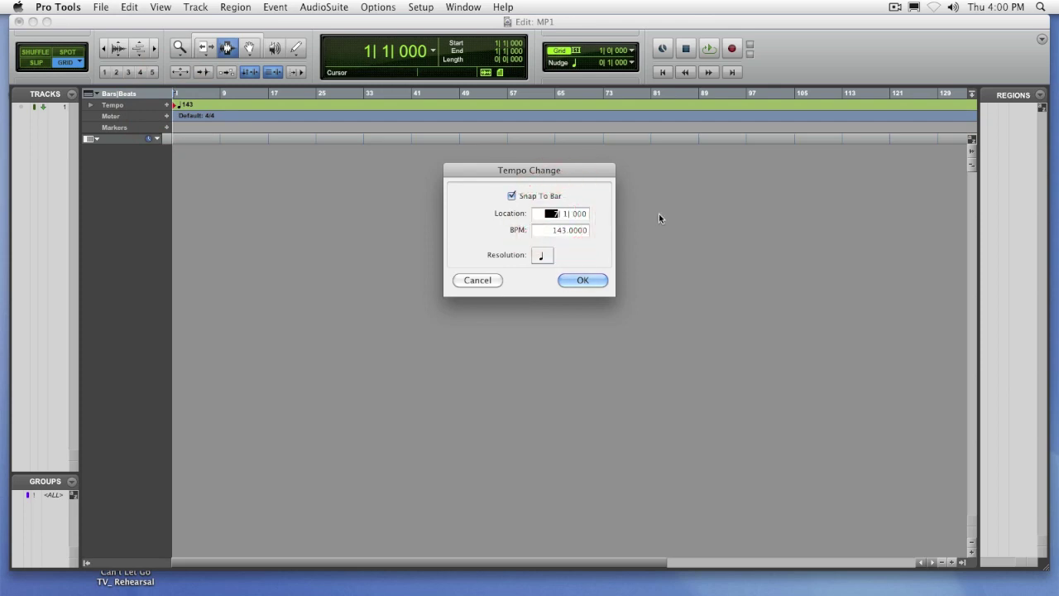
pyautogui.press('Tab')
pyautogui.write('150')
pyautogui.press('Return')
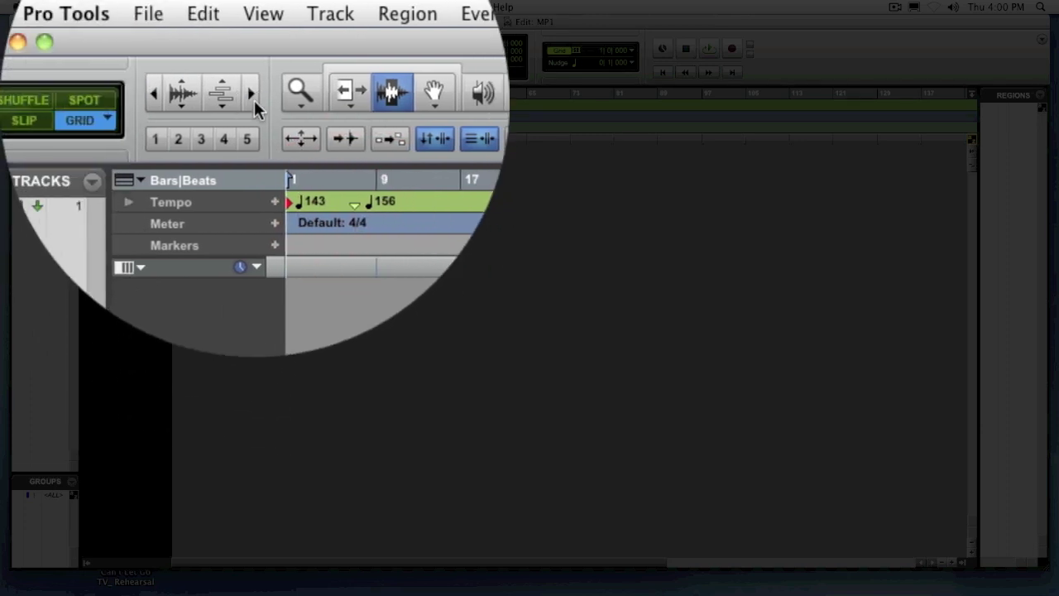
# - Zoom in three steps on the first bars and try dragging the bar 7 tempo marker
pyautogui.click(254, 98)
pyautogui.click(254, 98)
pyautogui.click(254, 99)
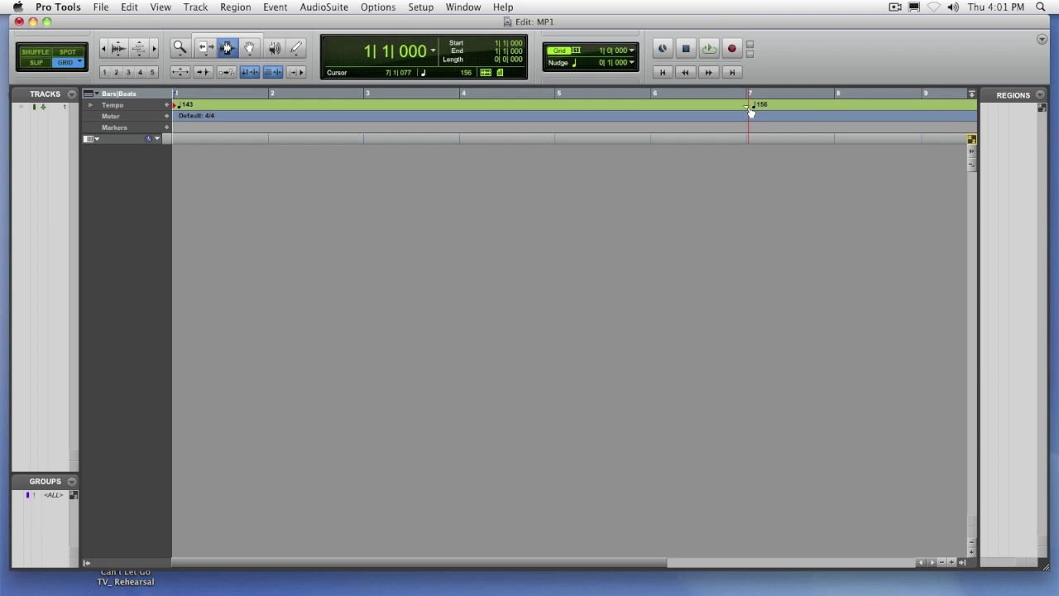
pyautogui.moveTo(750, 112)
pyautogui.mouseDown()
pyautogui.moveTo(693, 108)
pyautogui.moveTo(762, 107)
pyautogui.moveTo(749, 109)
pyautogui.moveTo(752, 240)
pyautogui.mouseUp()
# - Clear the tempo changes and open the Workspace browser on the Samples volume
pyautogui.click(175, 164)
pyautogui.click(461, 7)
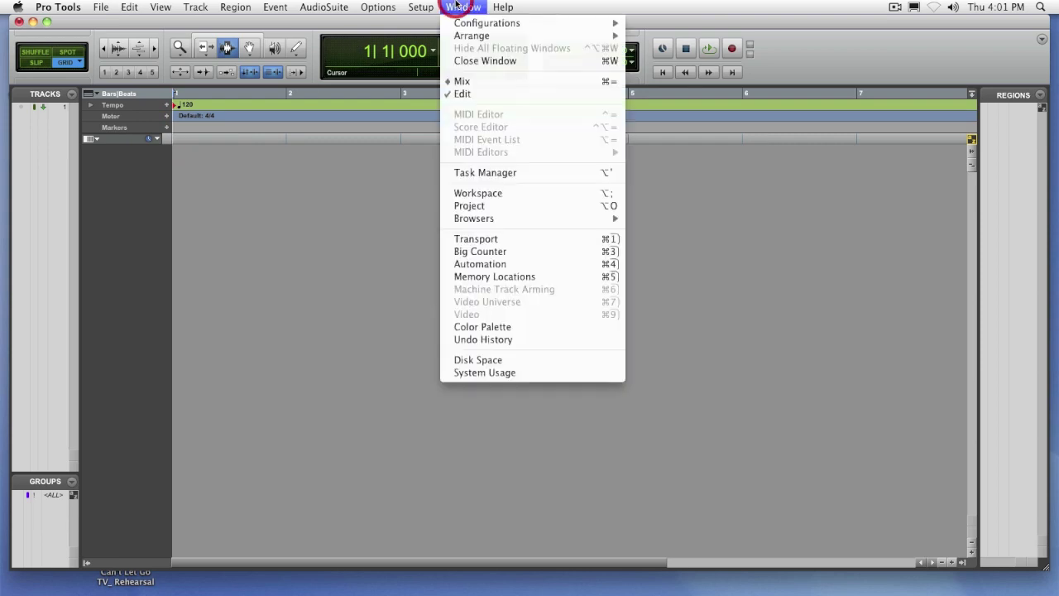
pyautogui.click(468, 192)
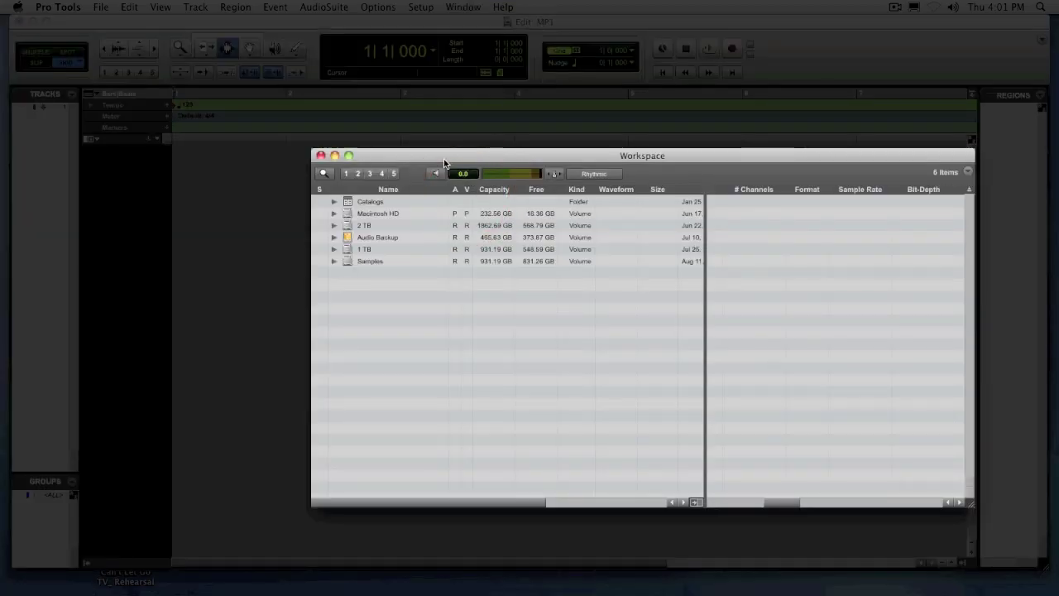
pyautogui.moveTo(444, 157); pyautogui.dragTo(490, 138)
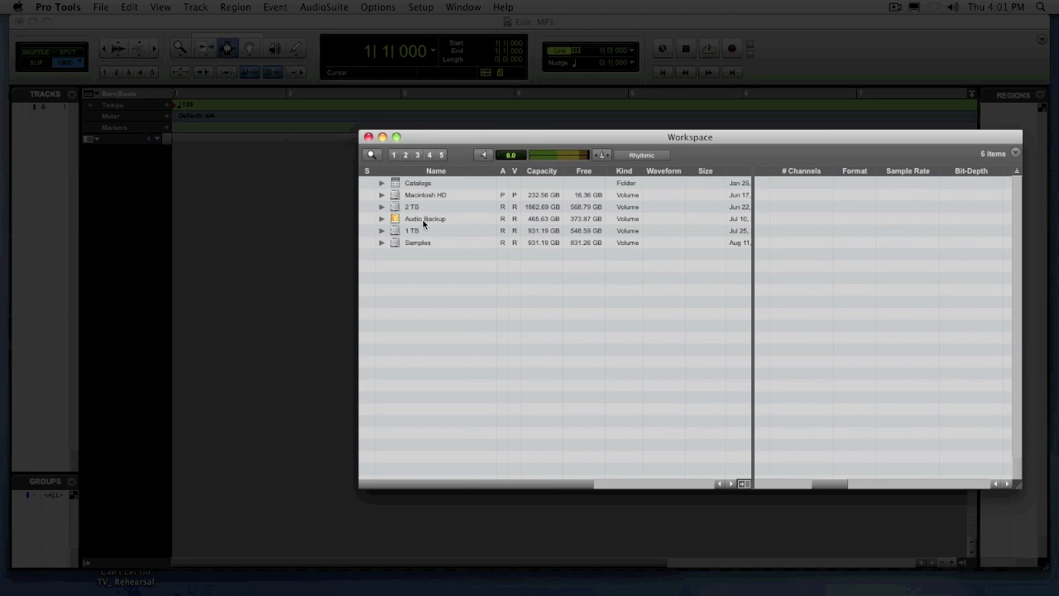
pyautogui.doubleClick(397, 242)
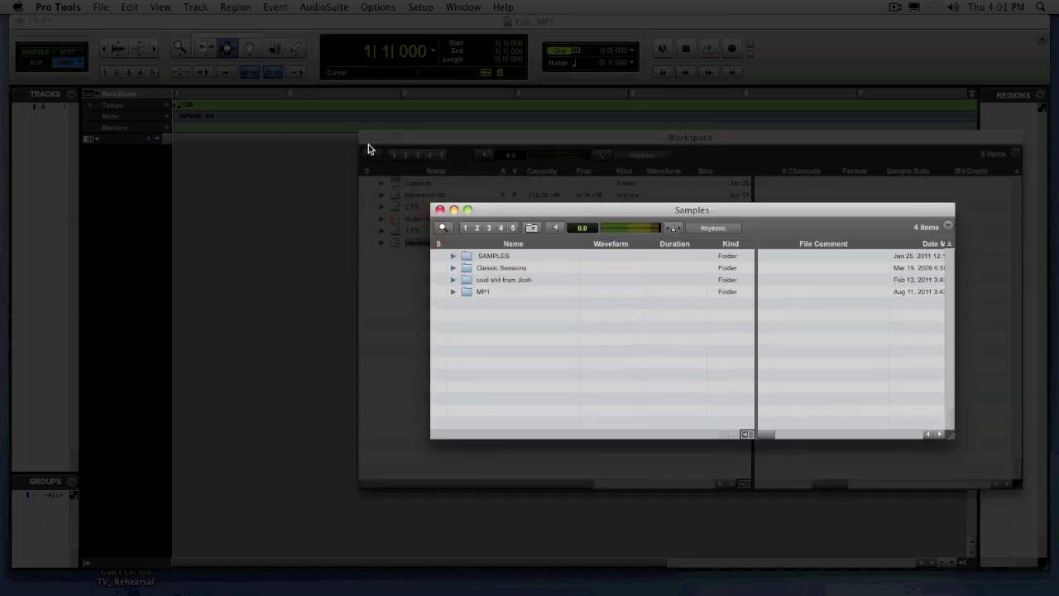
# - Go into the SAMPLES folder and open All The Breaks (300 wav)
pyautogui.click(369, 137)
pyautogui.doubleClick(466, 254)
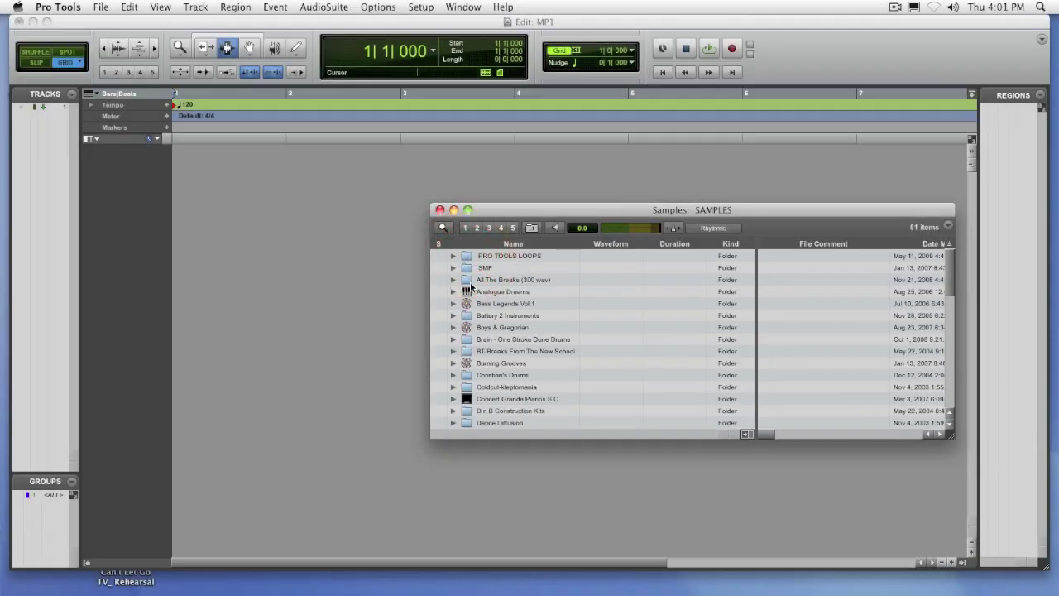
pyautogui.doubleClick(470, 282)
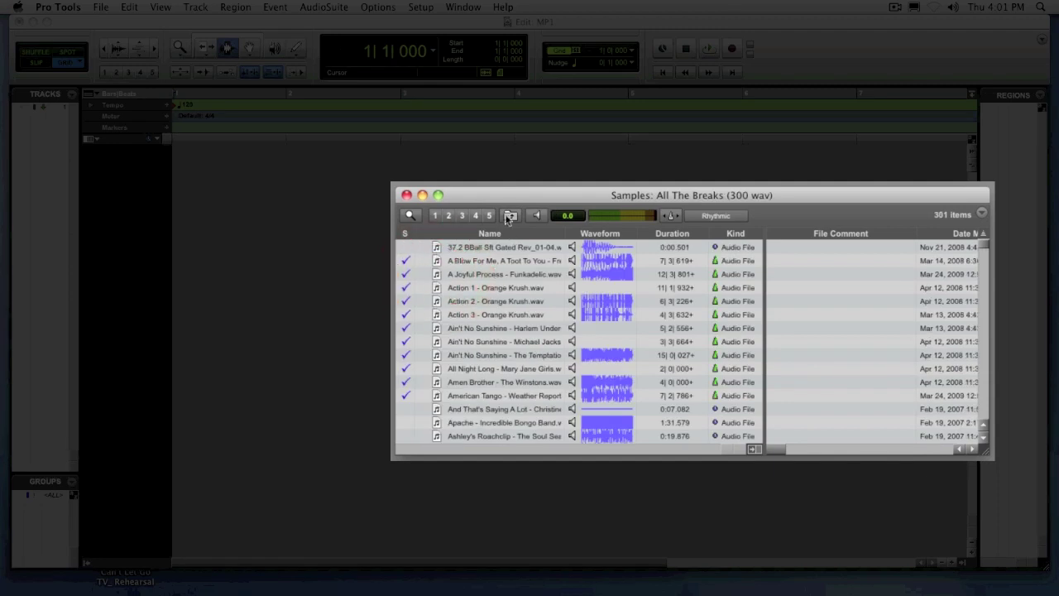
# - Move and enlarge the sample browser, then preview the Amen Brother break
pyautogui.moveTo(521, 195); pyautogui.dragTo(489, 102)
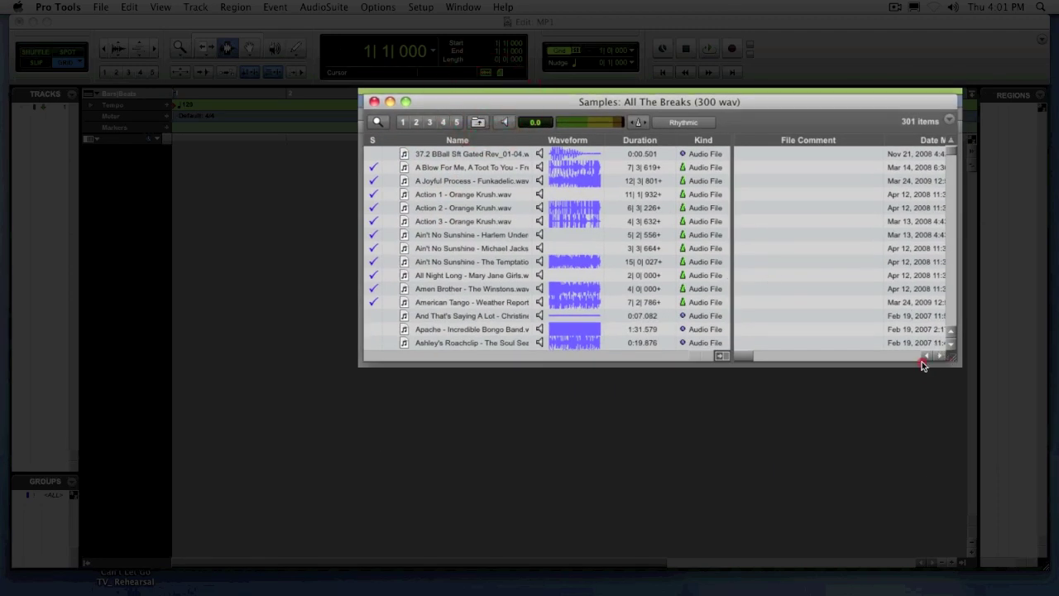
pyautogui.moveTo(994, 510); pyautogui.dragTo(1039, 553)
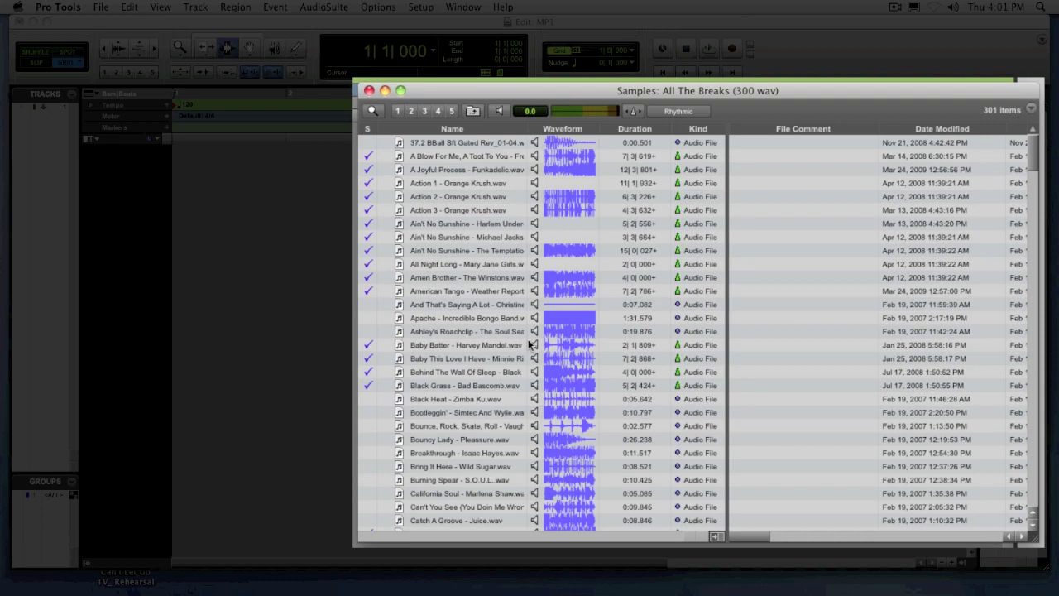
pyautogui.click(534, 277)
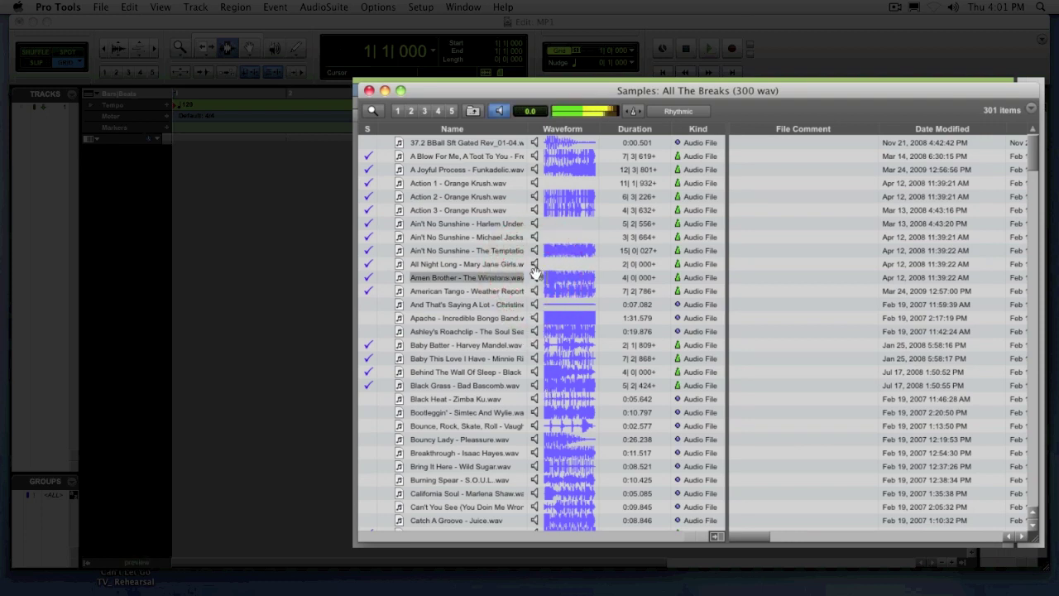
pyautogui.click(534, 278)
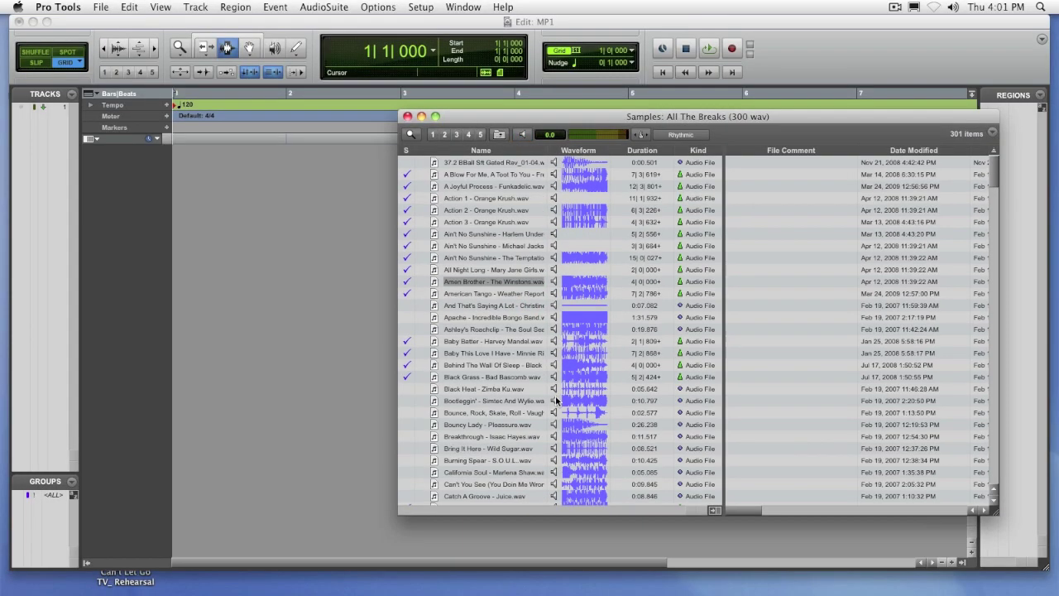
# - Audition California Soul, Catch A Groove, Bootleggin' and finally Black Heat - Zimba Ku
pyautogui.scroll(-3, 557, 427)
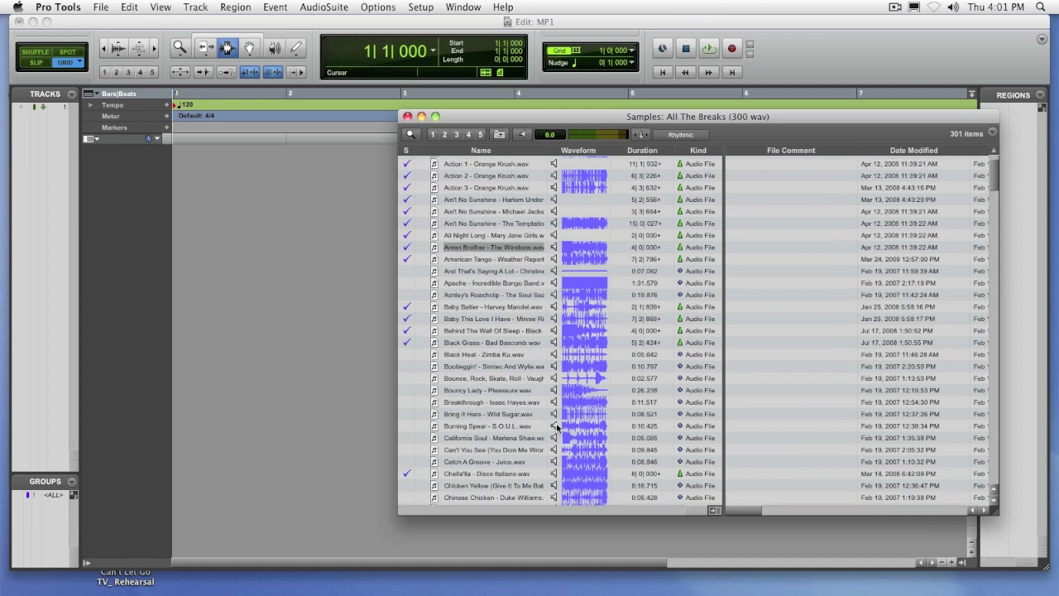
pyautogui.scroll(-2, 557, 427)
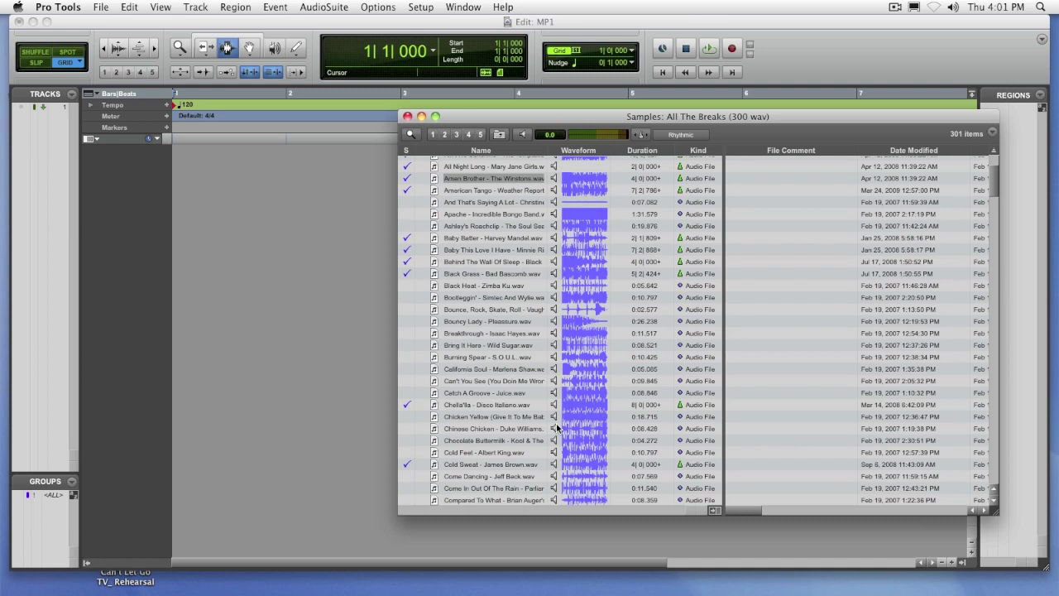
pyautogui.click(554, 369)
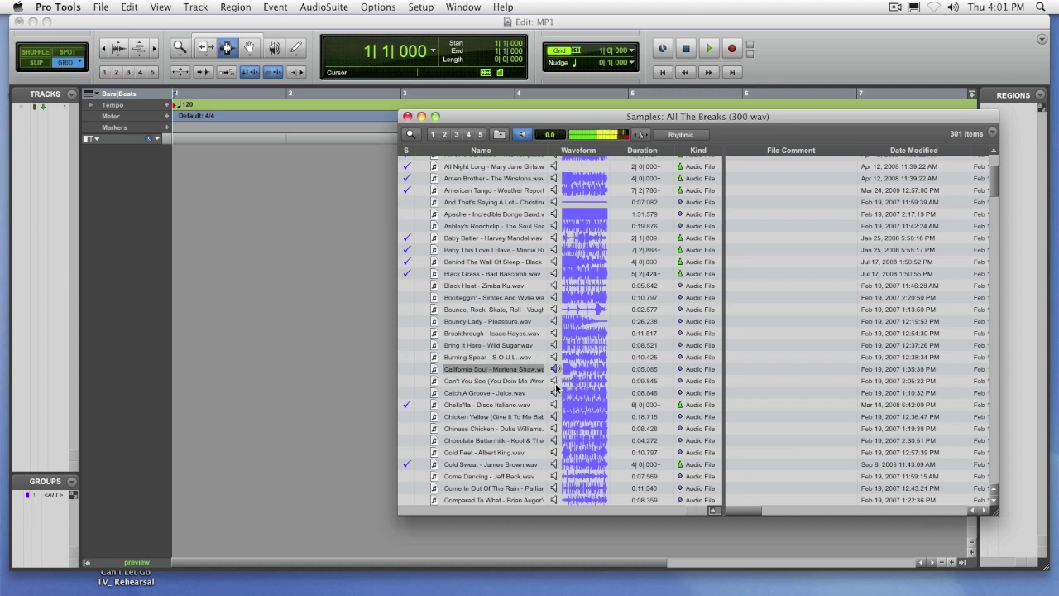
pyautogui.click(555, 394)
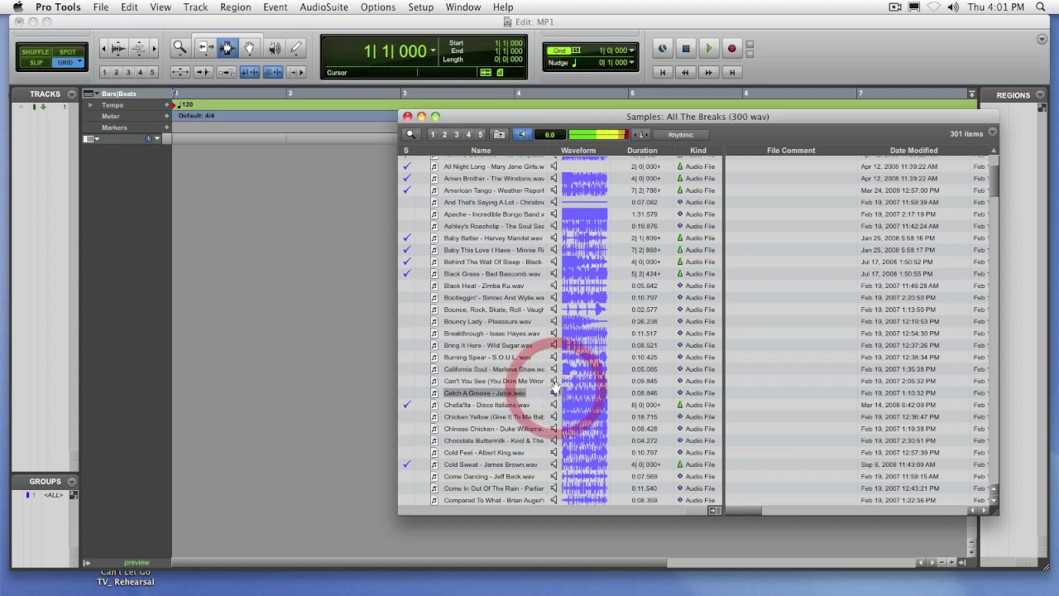
pyautogui.click(555, 298)
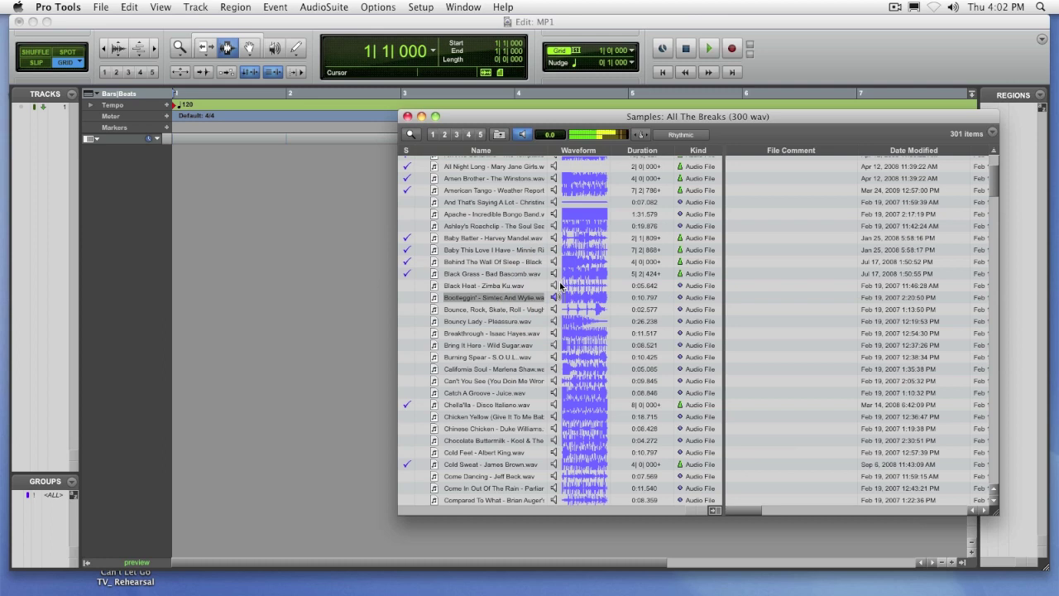
pyautogui.click(554, 285)
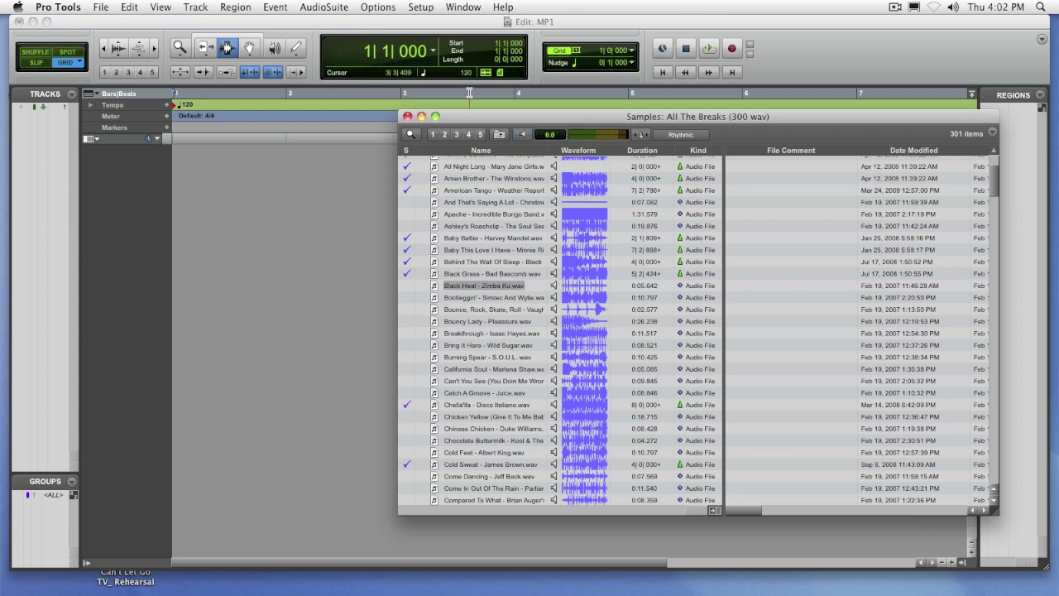
# - Drag Black Heat - Zimba Ku.wav into the session onto a new BlckHtZK track at bar 1
pyautogui.moveTo(474, 117); pyautogui.dragTo(534, 99)
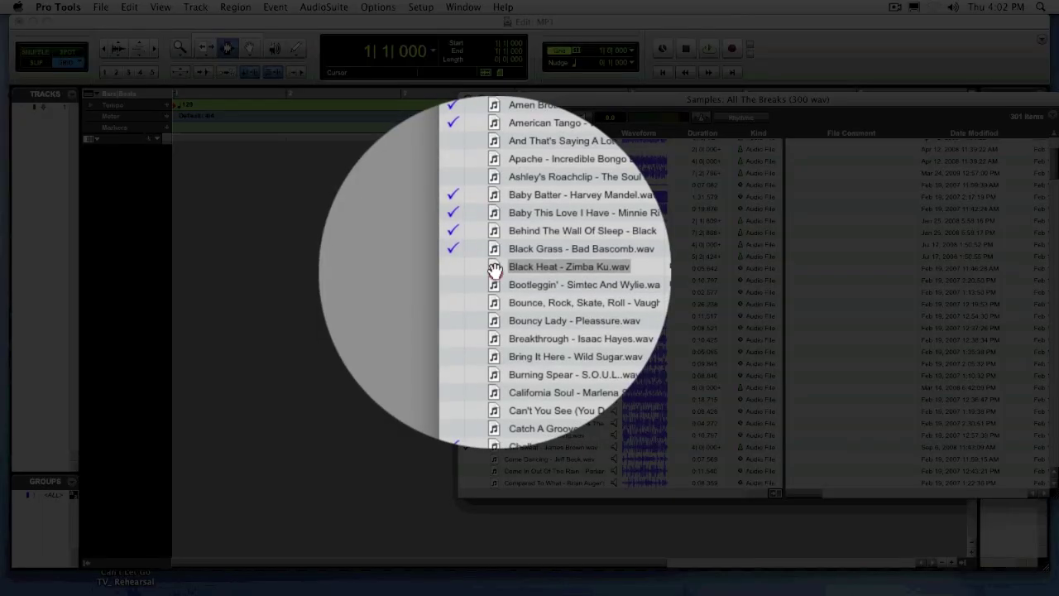
pyautogui.moveTo(494, 270); pyautogui.dragTo(56, 204)
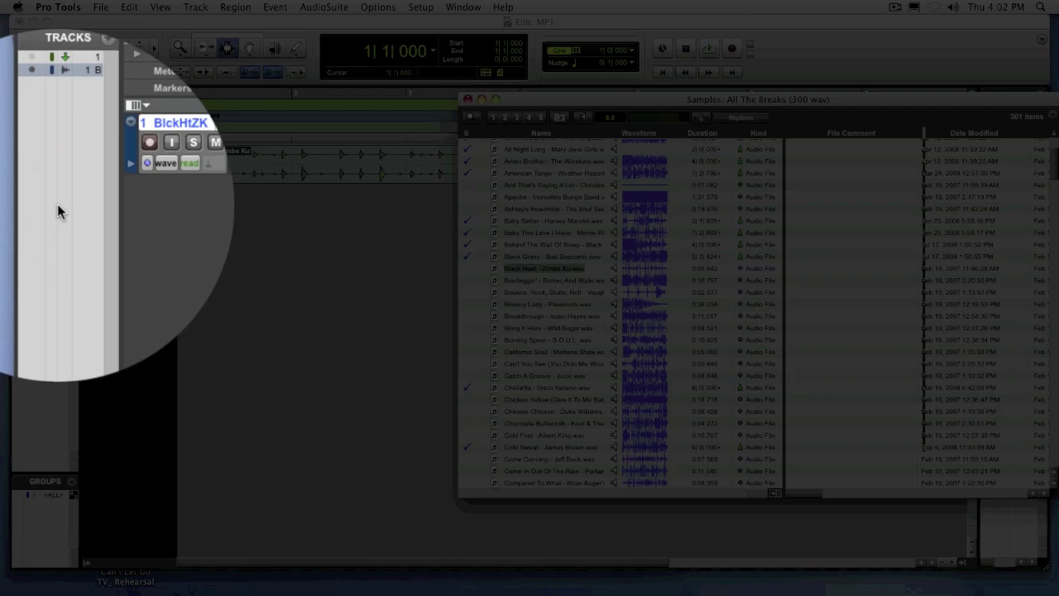
pyautogui.moveTo(158, 183); pyautogui.dragTo(153, 266)
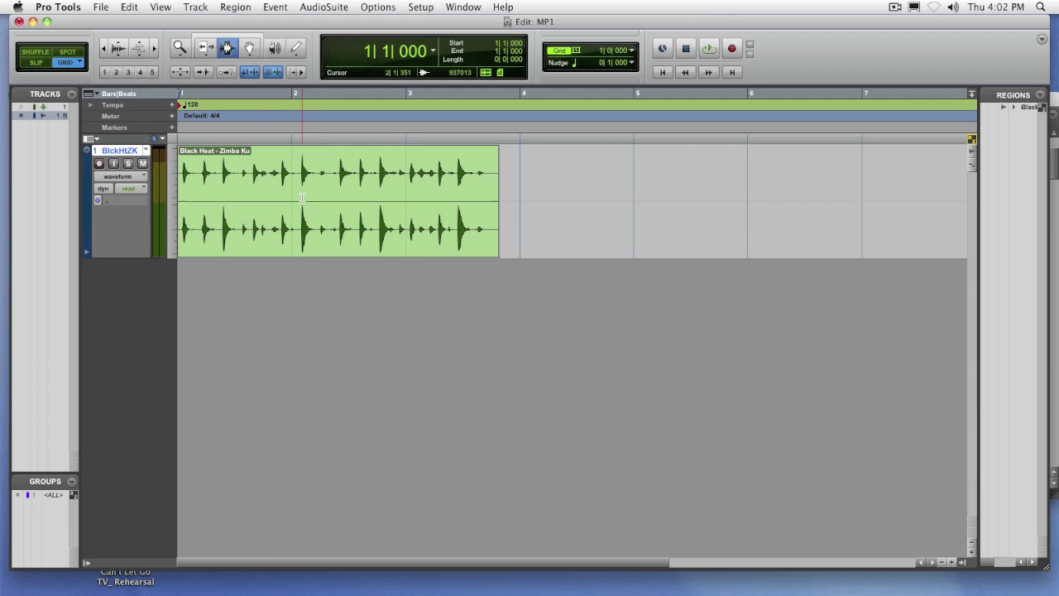
pyautogui.press('space')
pyautogui.press('space')
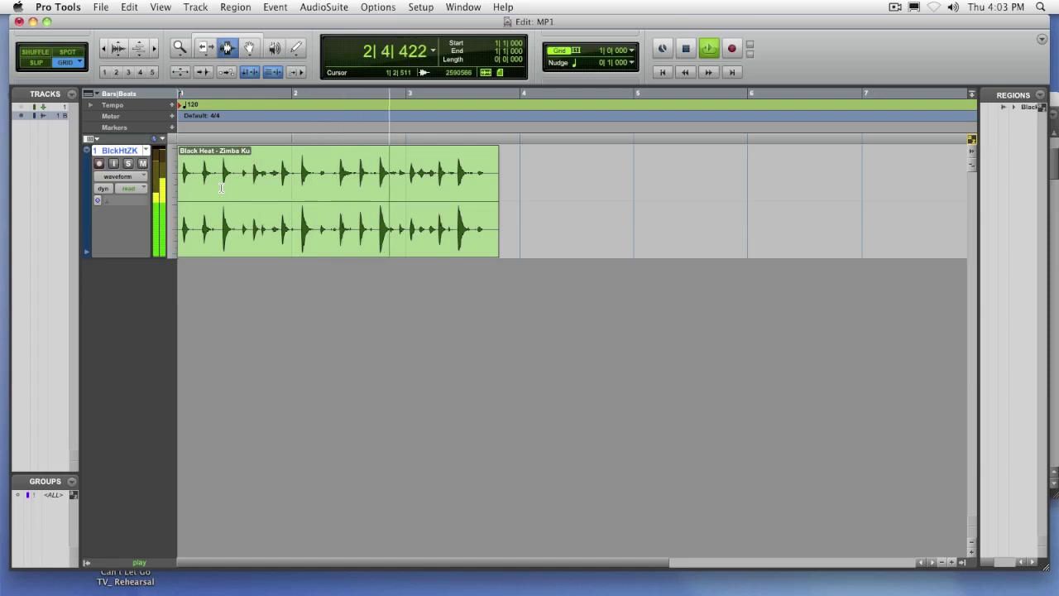
pyautogui.press('space')
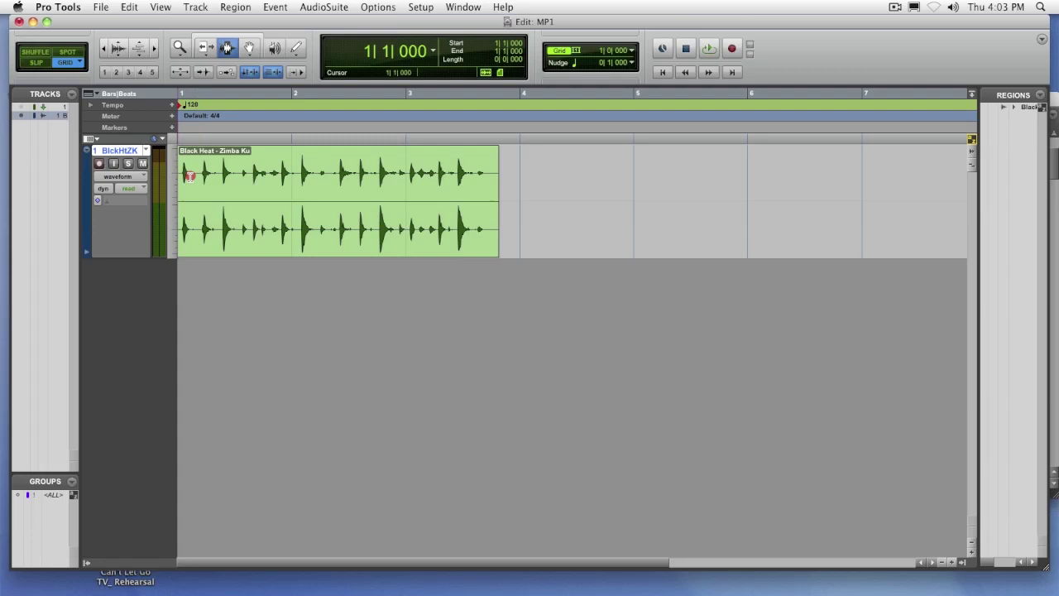
# - Switch to Slip mode and select the first bar, roughly 1|1|134 to 2|2|661
pyautogui.click(190, 173)
pyautogui.click(30, 65)
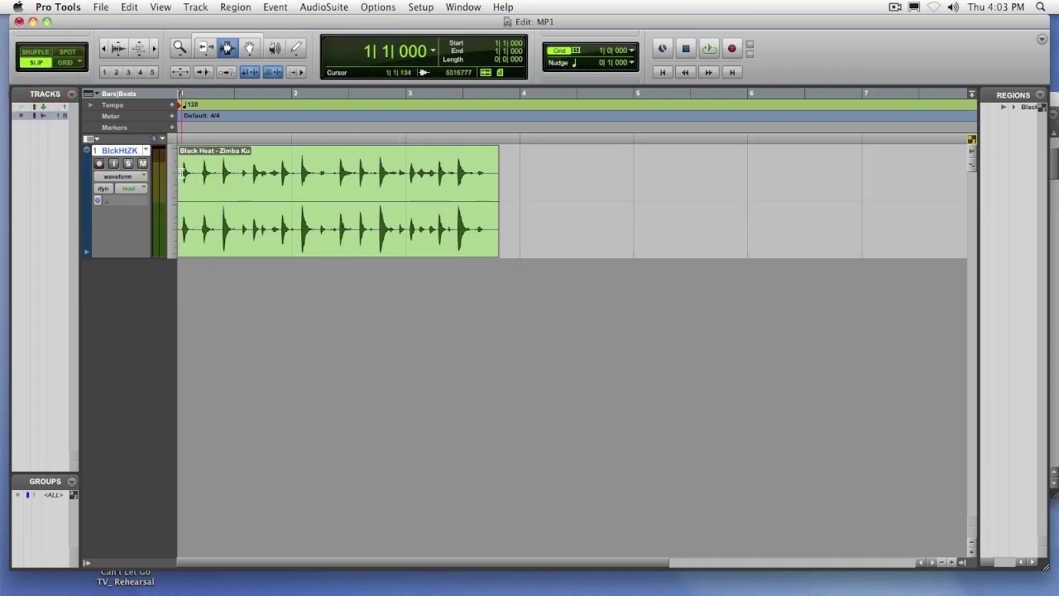
pyautogui.moveTo(184, 187); pyautogui.dragTo(339, 200)
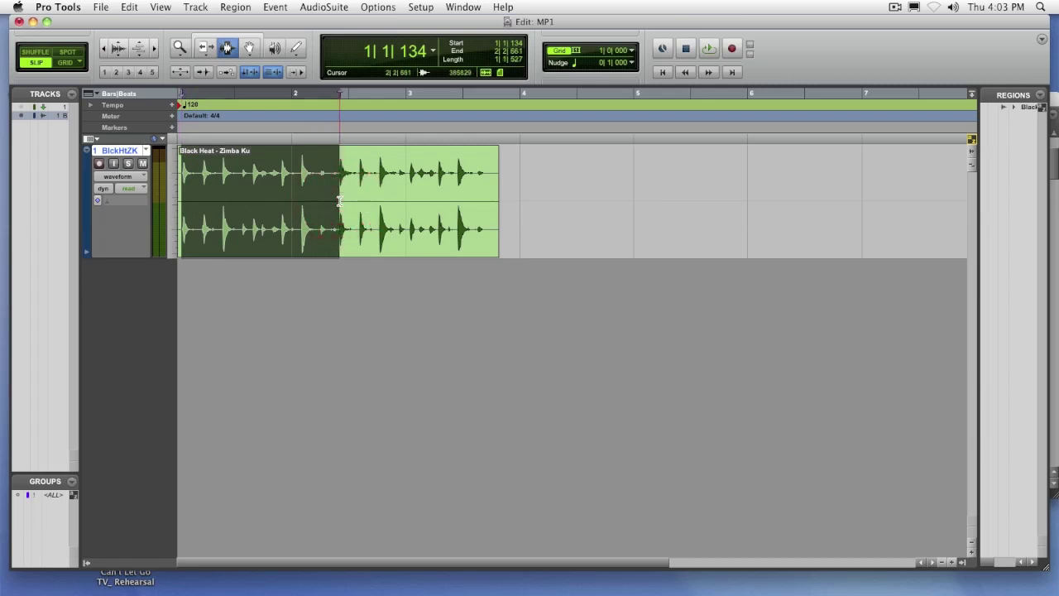
# - Play the selection to audition it and turn on Options > Loop Playback
pyautogui.press('space')
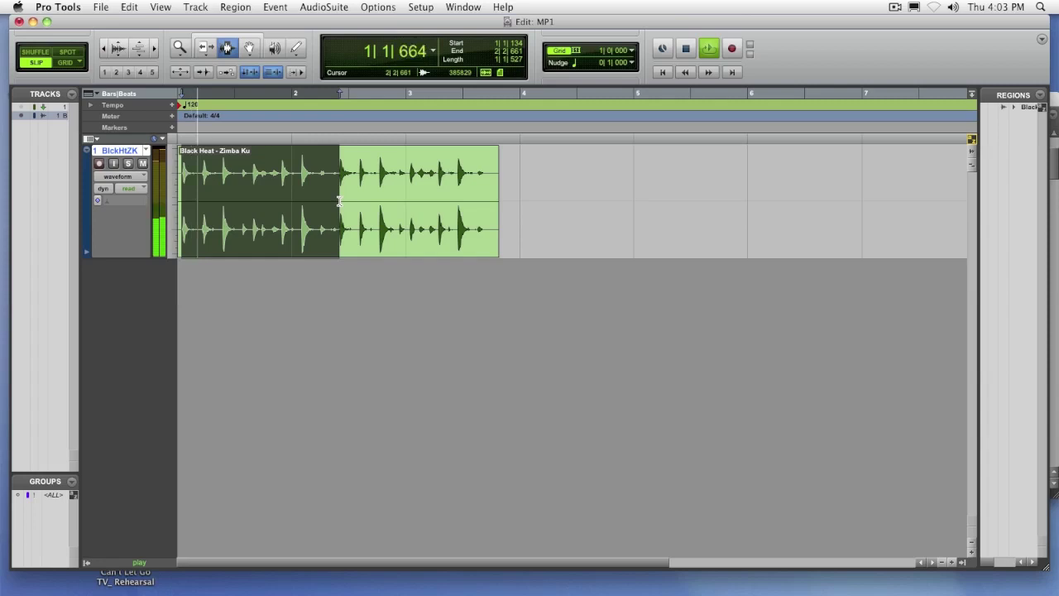
pyautogui.press('space')
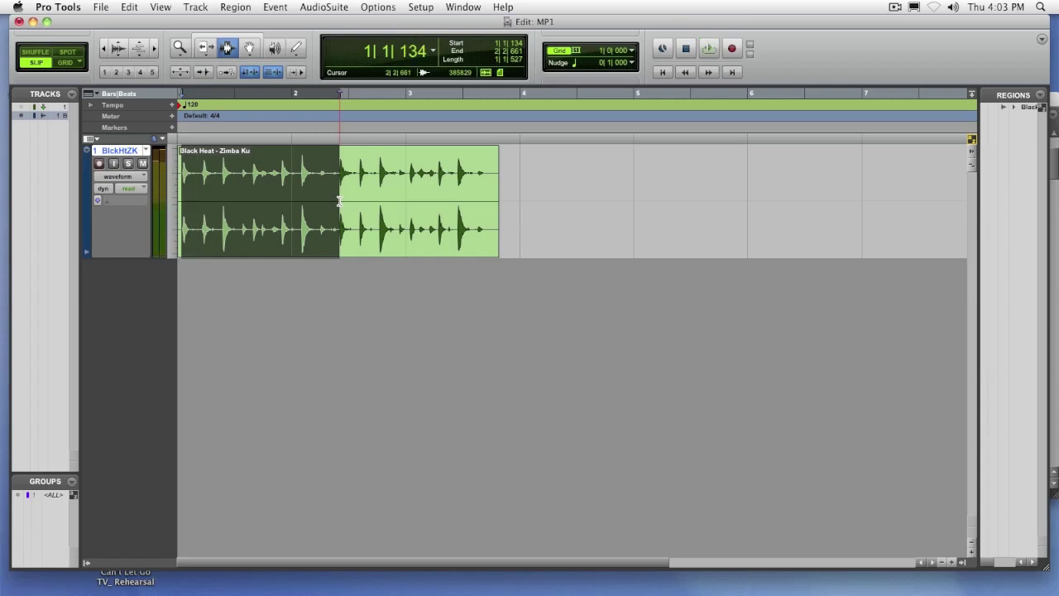
pyautogui.click(383, 7)
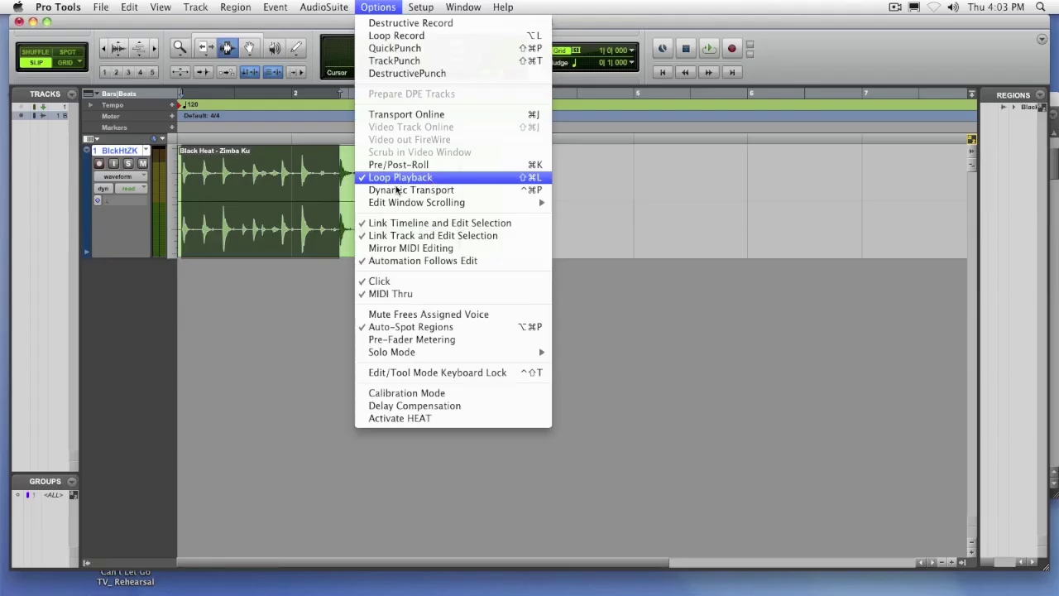
pyautogui.click(432, 177)
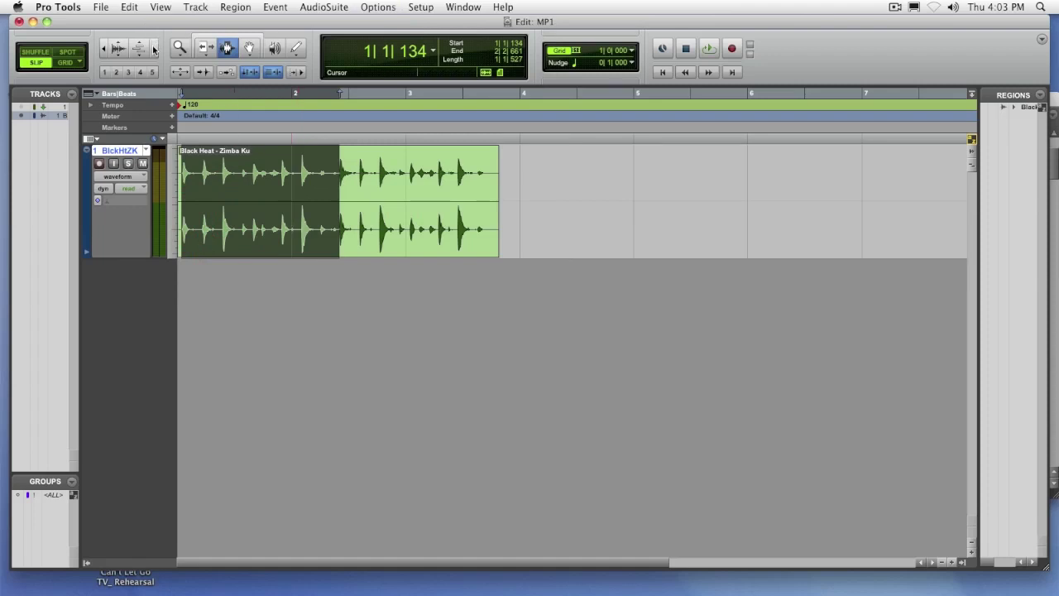
# - Zoom in on the loop start and drag the selection start to the first hit at 1|1|189
pyautogui.click(153, 50)
pyautogui.click(153, 49)
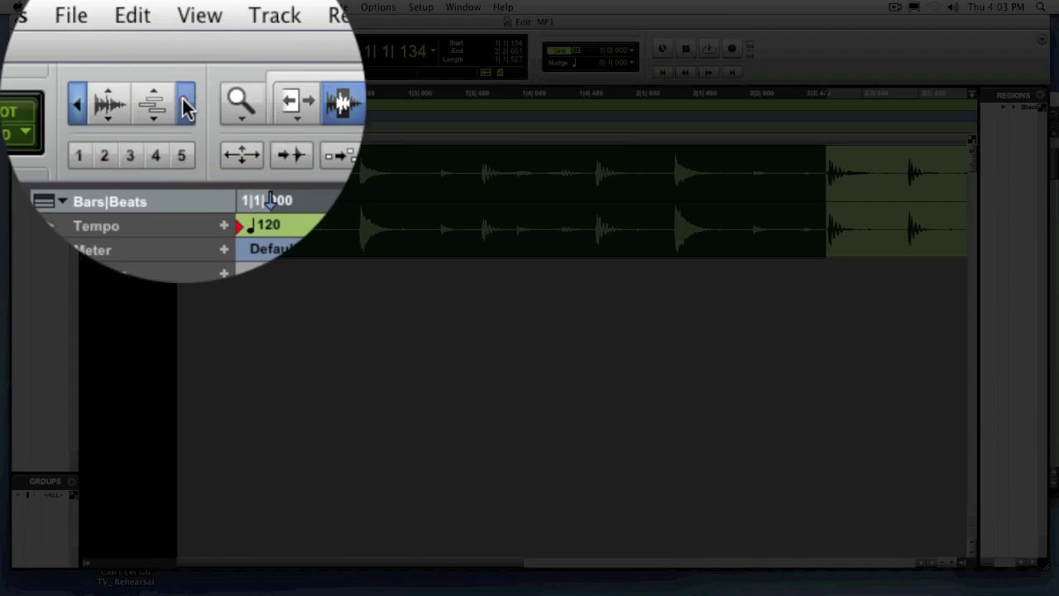
pyautogui.click(153, 50)
pyautogui.click(153, 48)
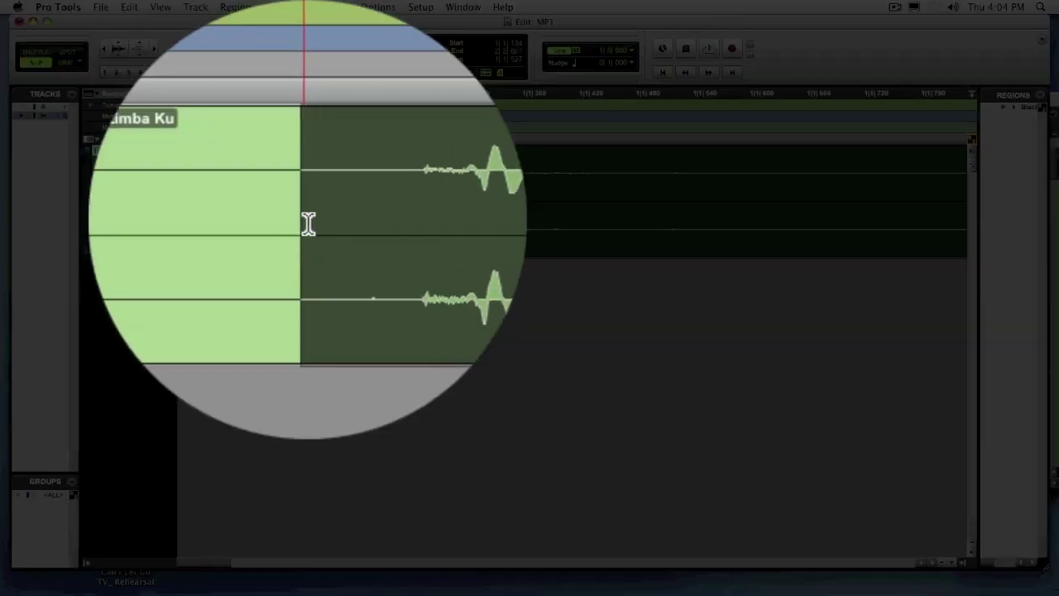
pyautogui.click(305, 200)
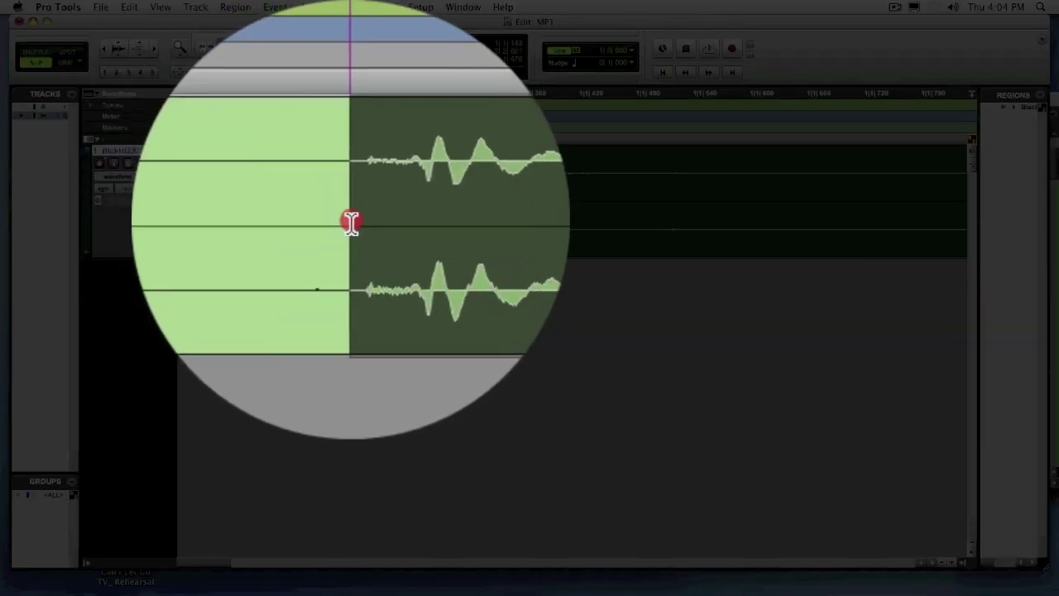
pyautogui.moveTo(352, 222); pyautogui.dragTo(357, 222)
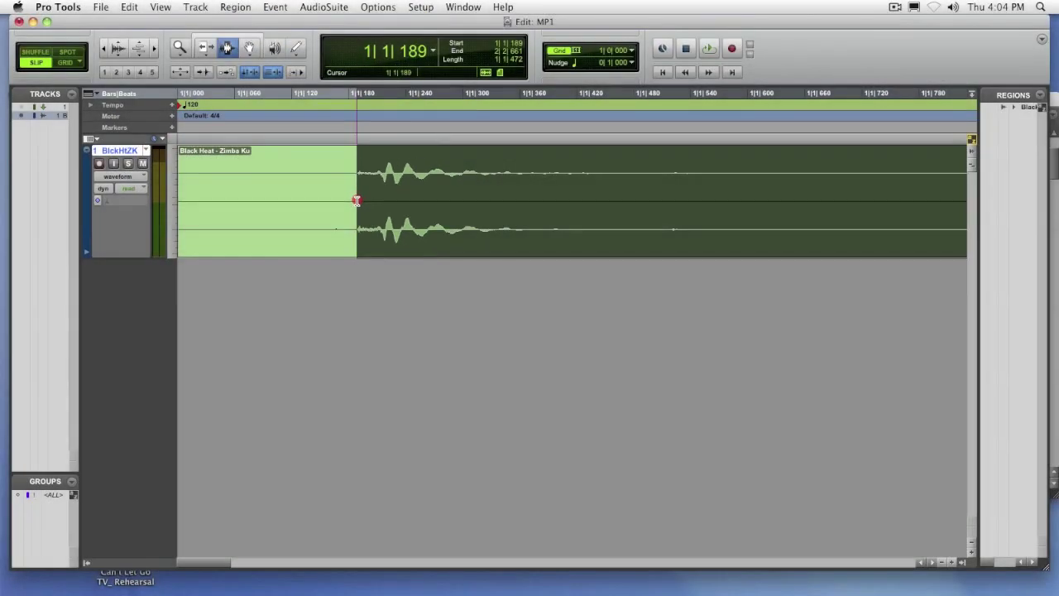
pyautogui.moveTo(357, 200); pyautogui.dragTo(358, 201)
# - End the selection on the next downbeat hit at 2|2|672, play the loop, then zoom out
pyautogui.press('Right')
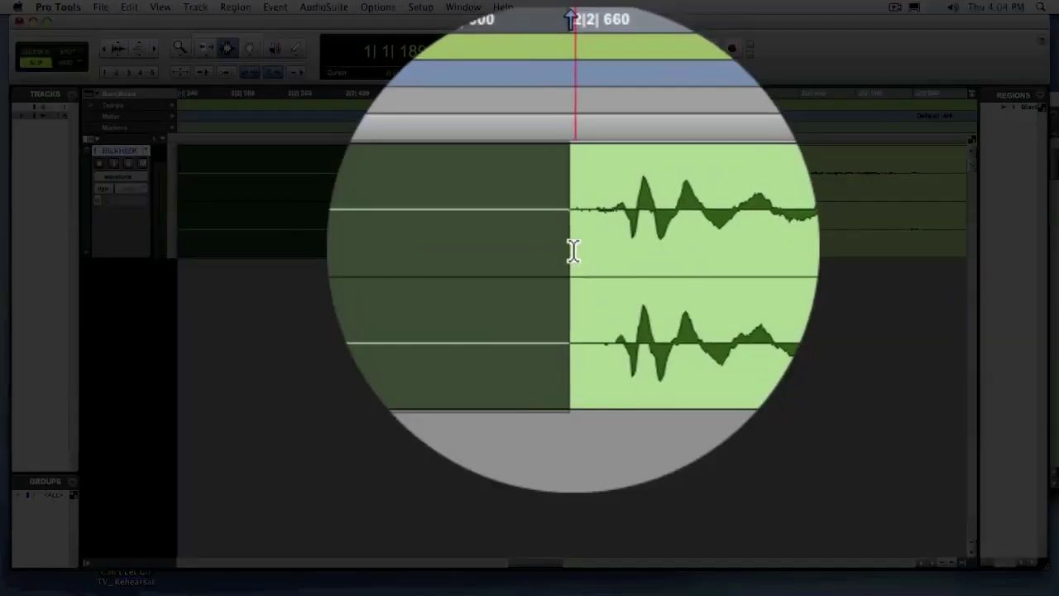
pyautogui.click(575, 248)
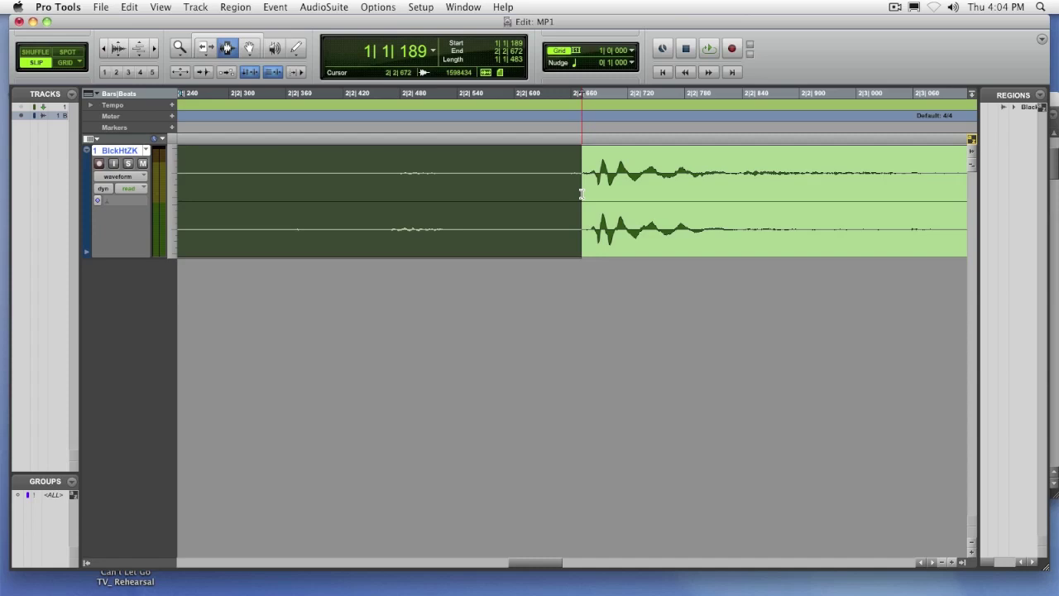
pyautogui.press('space')
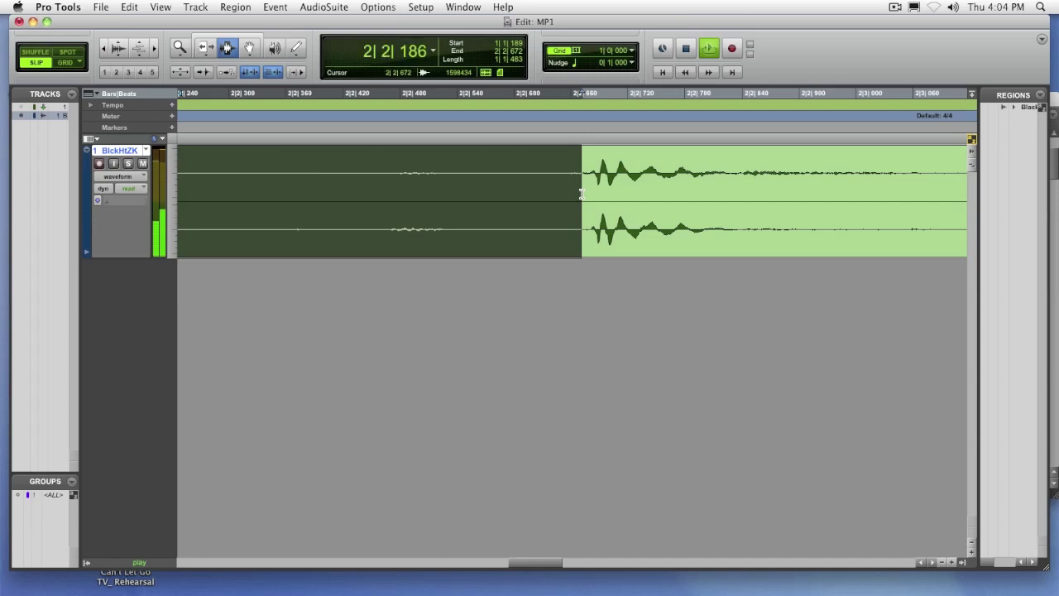
pyautogui.press('space')
pyautogui.press('super+bracketleft')
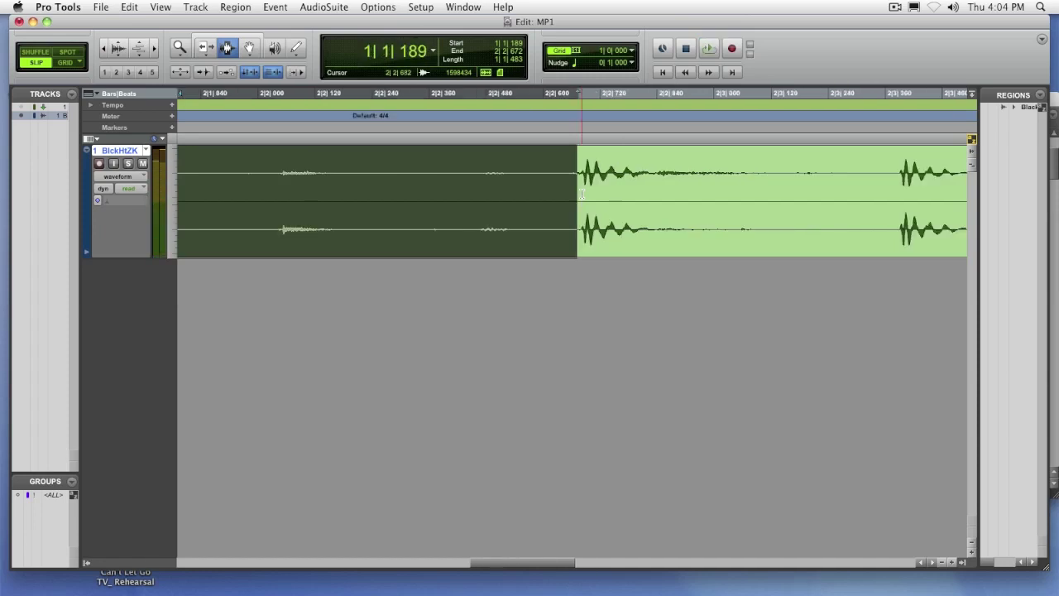
pyautogui.press('super+bracketleft')
pyautogui.press('super+bracketleft')
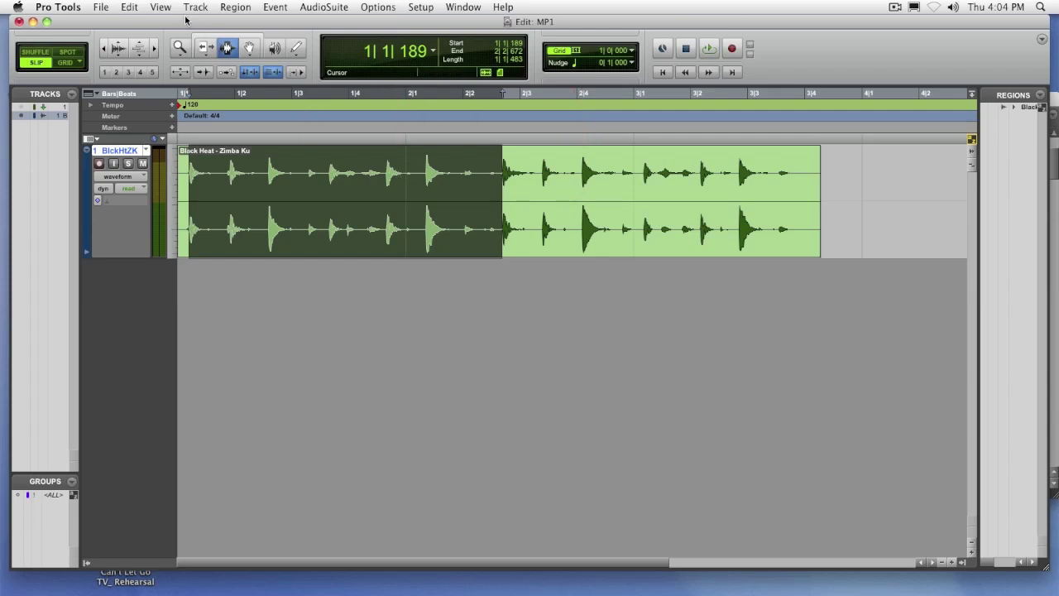
# - Apply Edit > Trim Region > To Selection, leaving the one-bar Black Heat - Zimba Ku-01 region
pyautogui.click(131, 7)
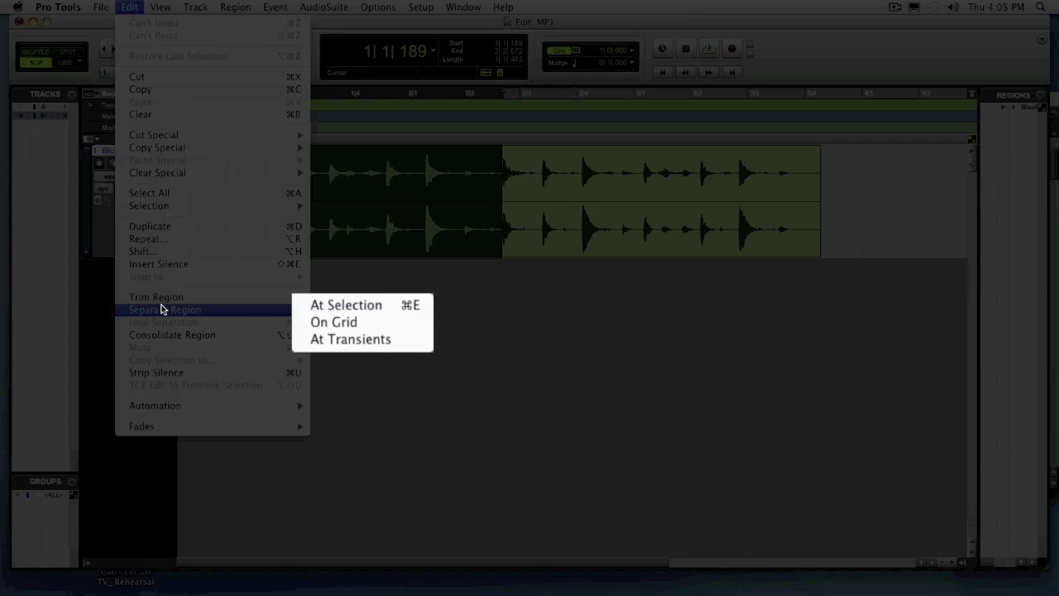
pyautogui.moveTo(160, 303)
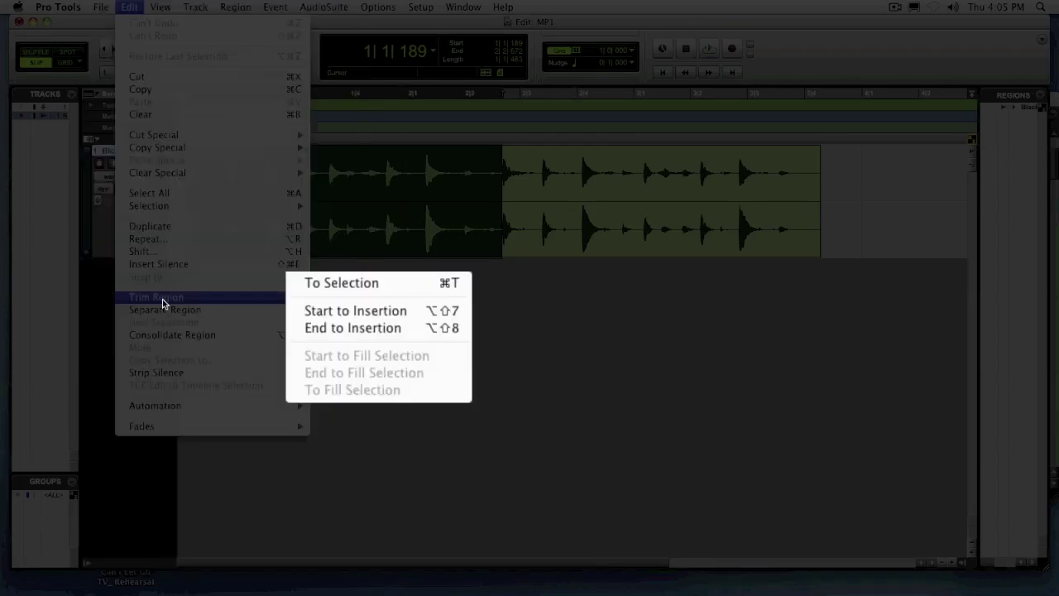
pyautogui.click(386, 284)
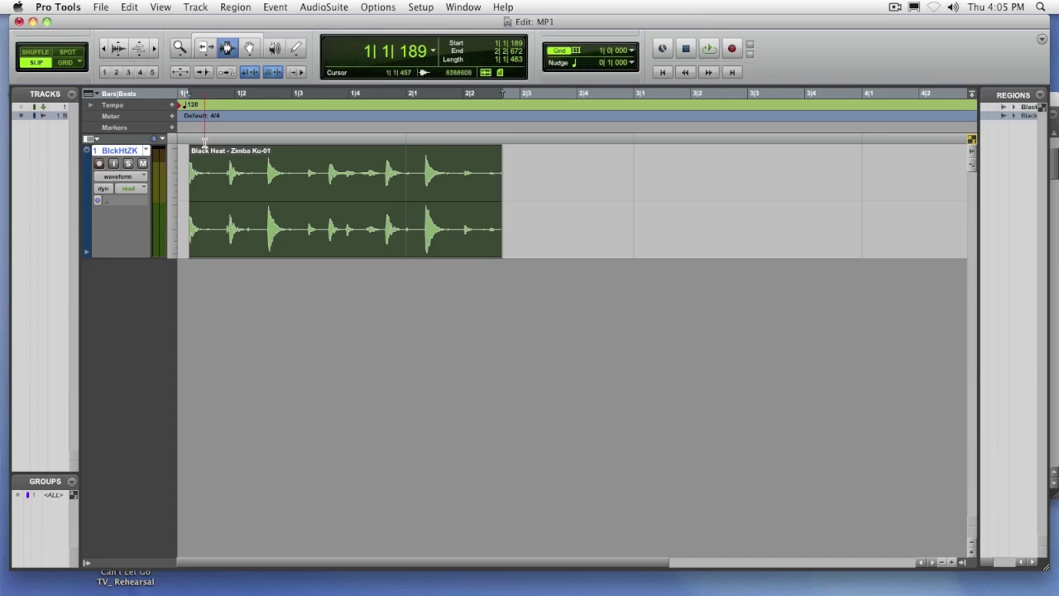
# - Move the trimmed Black Heat - Zimba Ku-01 loop to start at 1|1|000 and play it to check
pyautogui.click(251, 52)
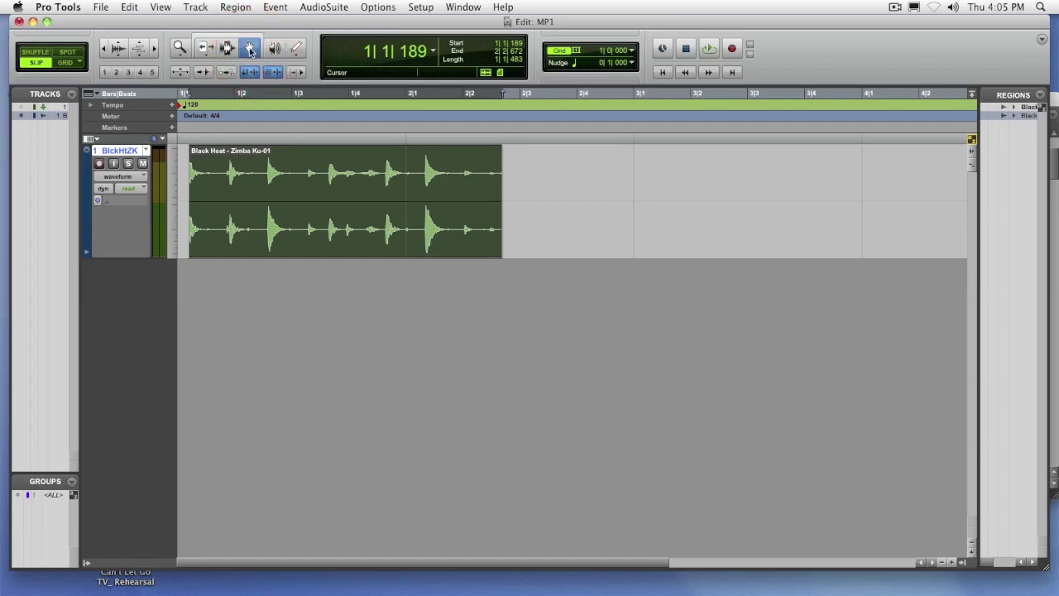
pyautogui.moveTo(369, 198); pyautogui.dragTo(302, 196)
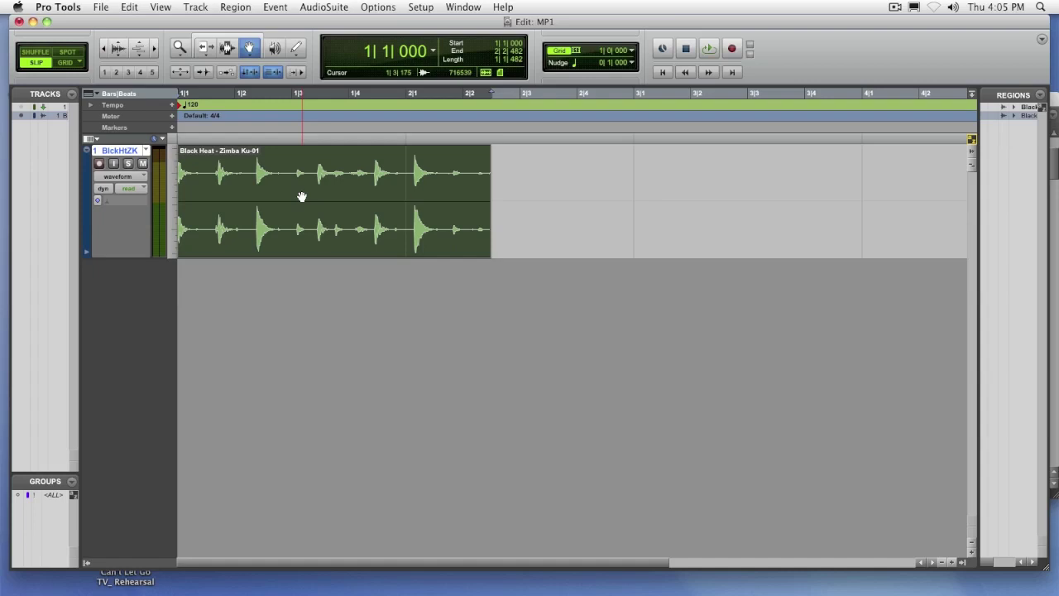
pyautogui.press('space')
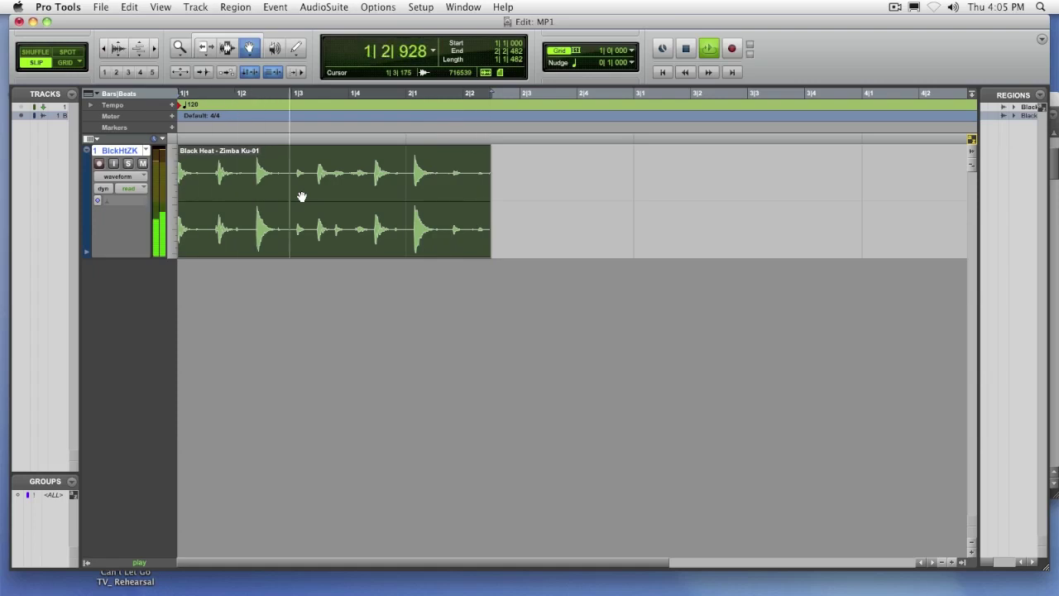
pyautogui.press('space')
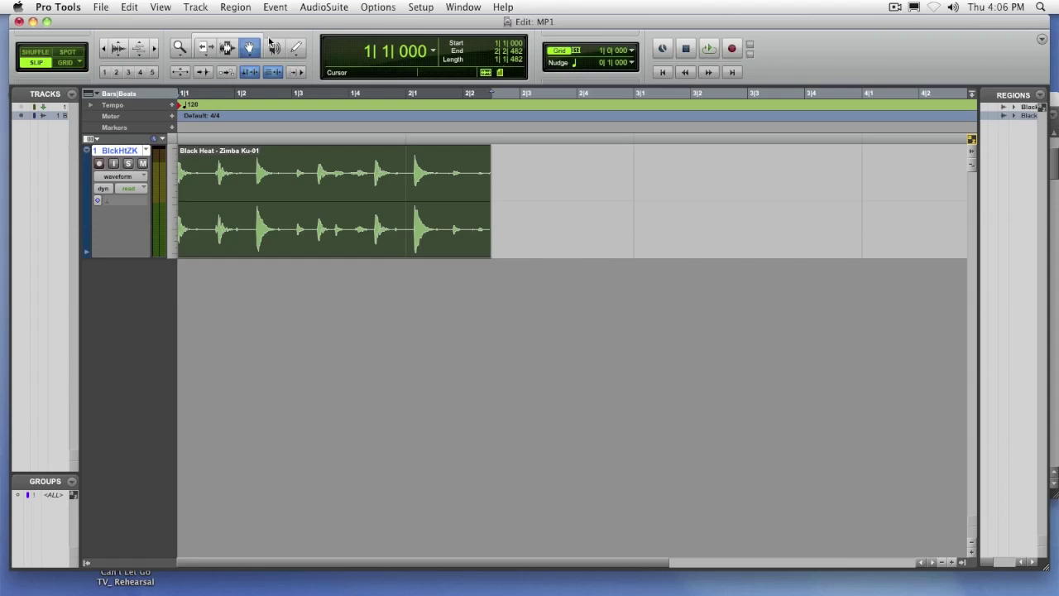
# - Run Identify Beat with End Location 2|1|000 so the session tempo becomes 87.2346 BPM
pyautogui.click(242, 7)
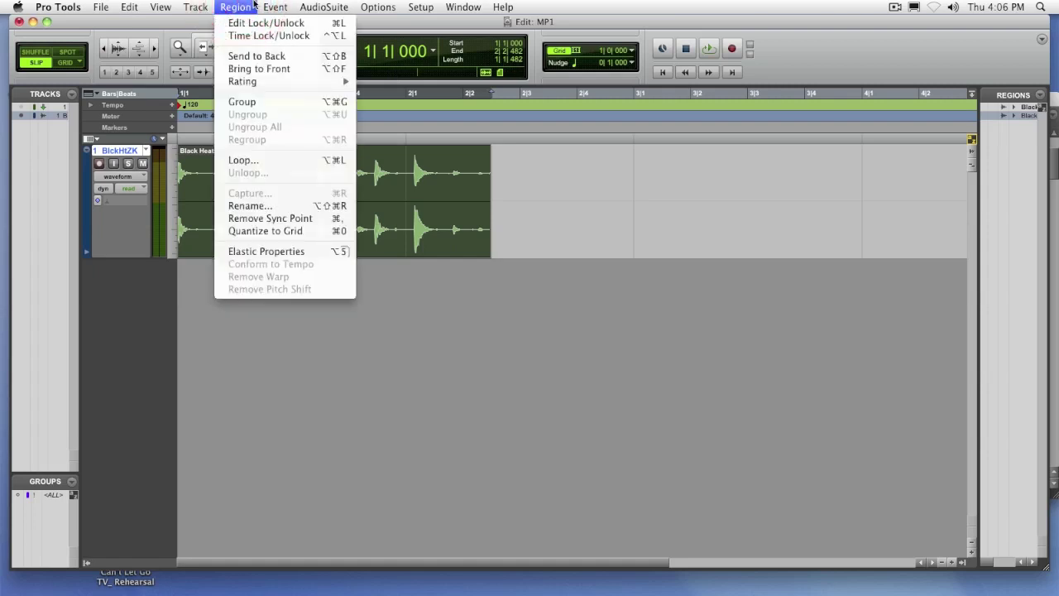
pyautogui.moveTo(261, 5)
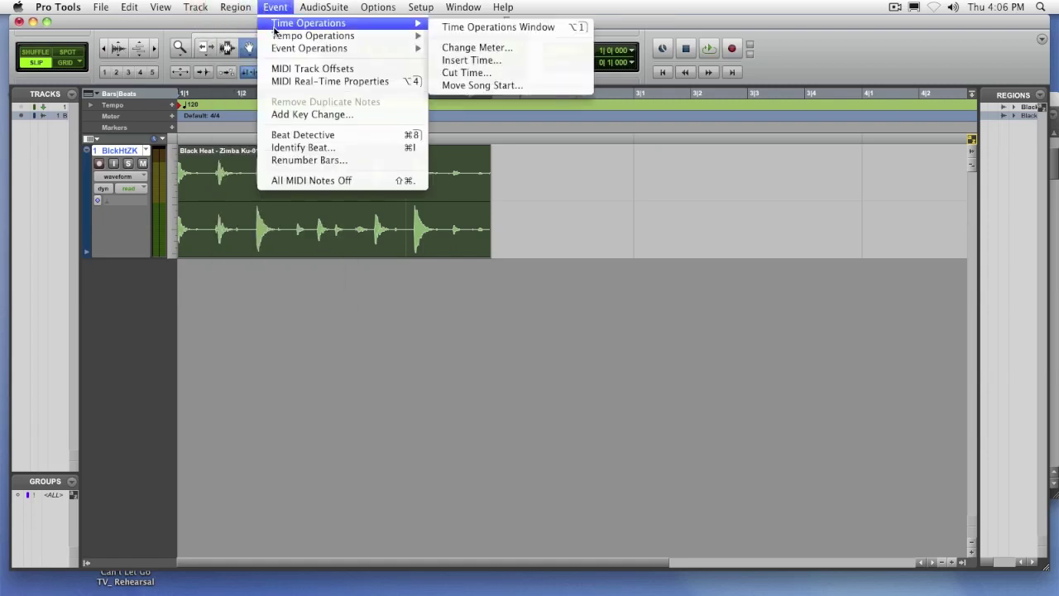
pyautogui.moveTo(309, 48)
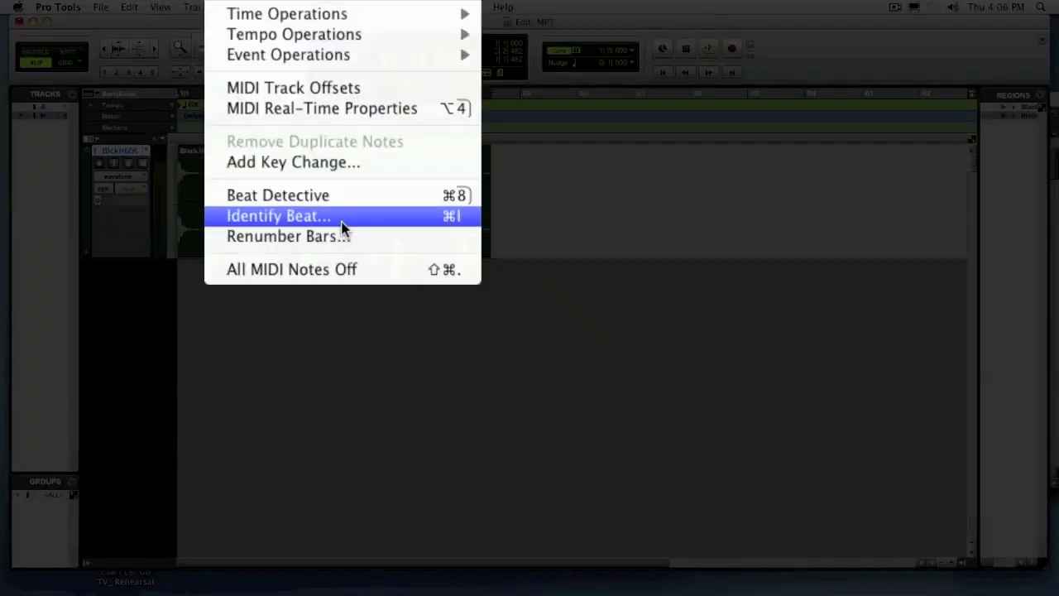
pyautogui.click(343, 225)
pyautogui.moveTo(591, 111); pyautogui.dragTo(658, 163)
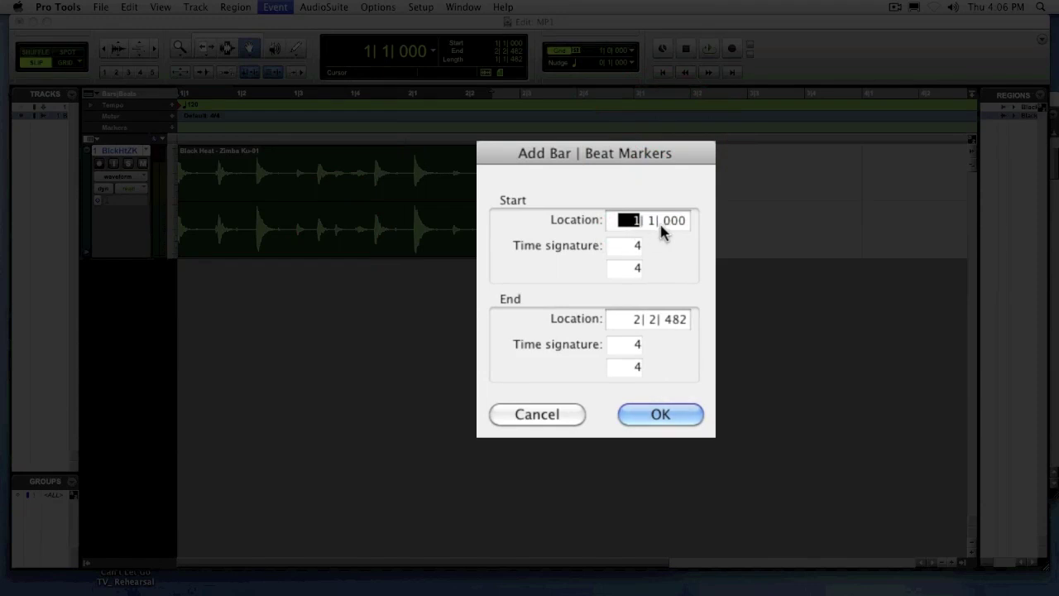
pyautogui.click(635, 319)
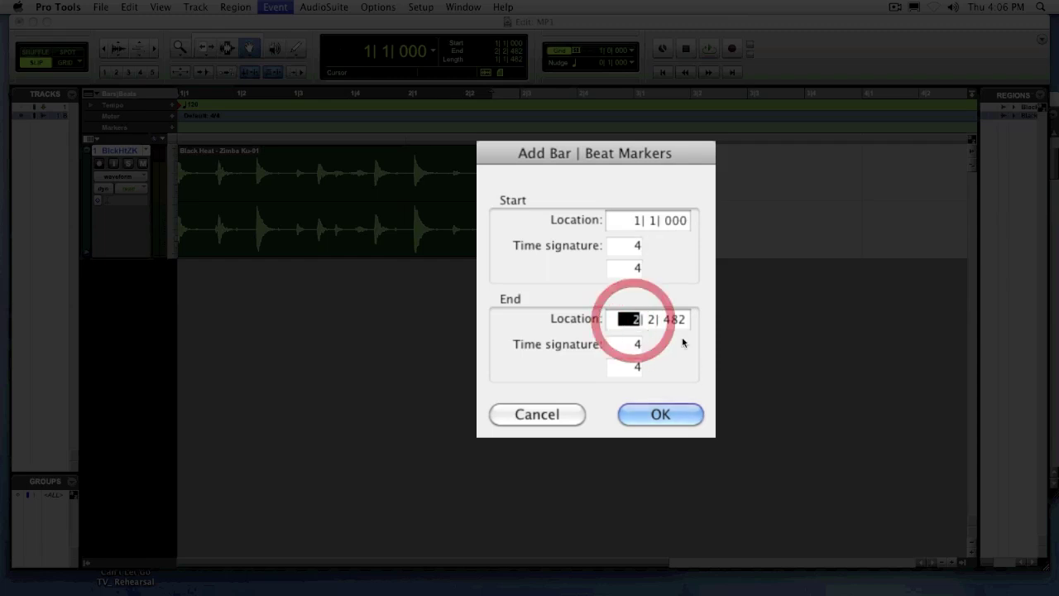
pyautogui.write('2')
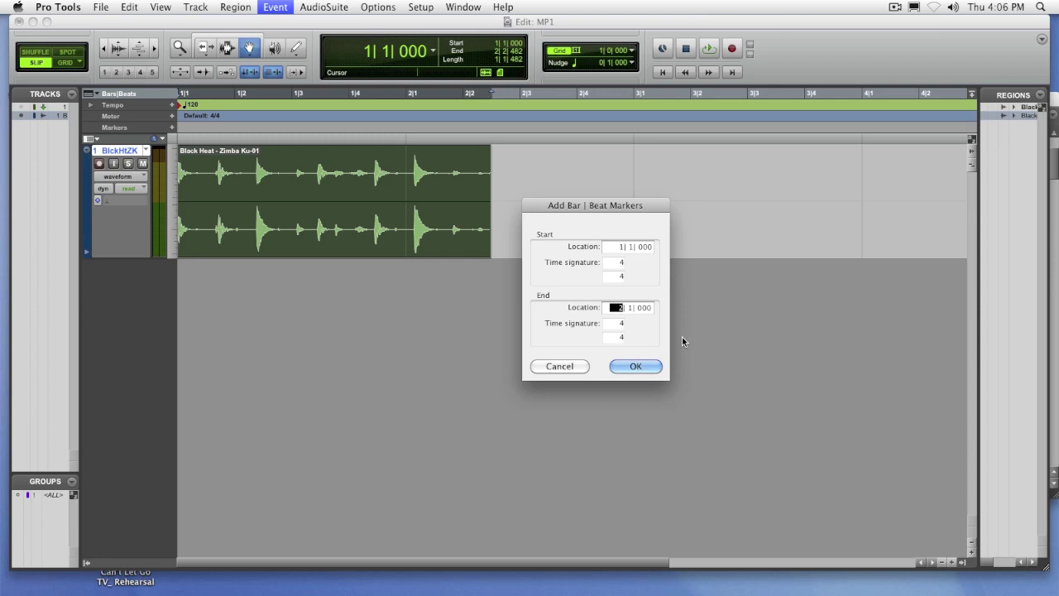
pyautogui.click(652, 365)
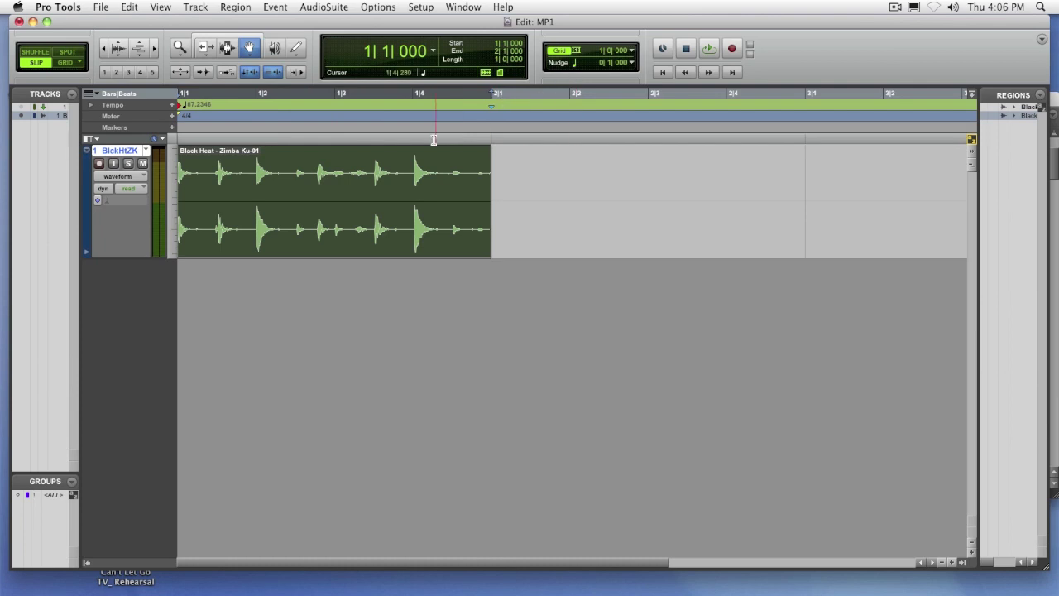
# - Select the one-bar drum loop region and mute the BlckHtZK track
pyautogui.click(549, 201)
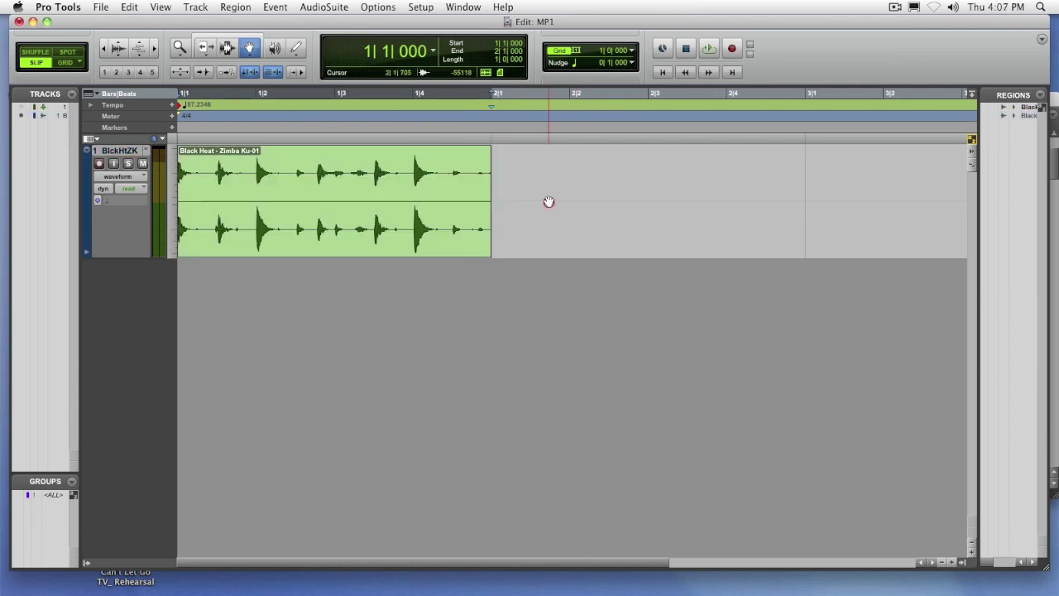
pyautogui.click(357, 196)
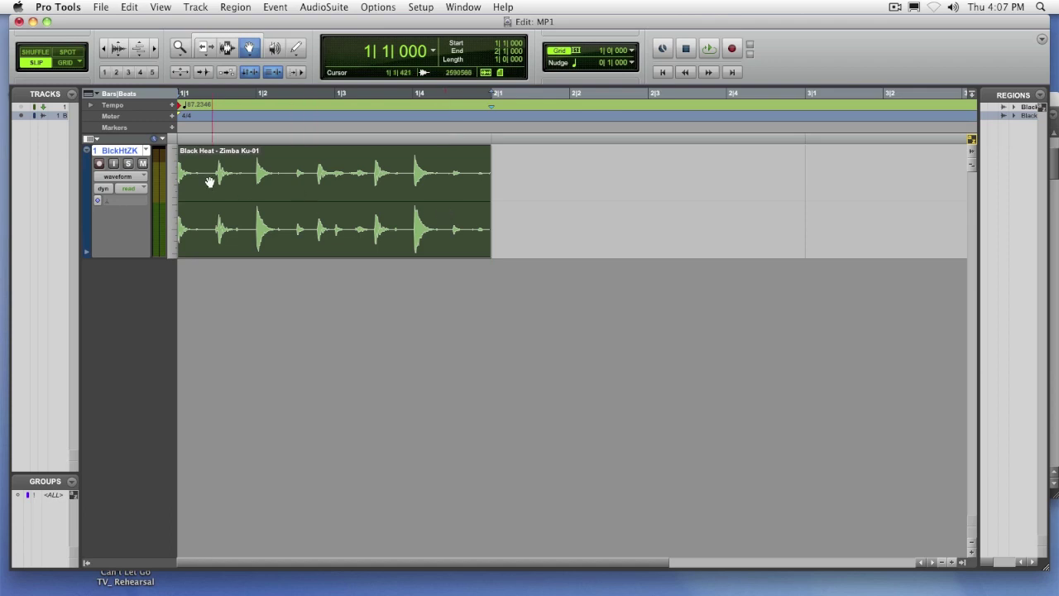
pyautogui.click(141, 164)
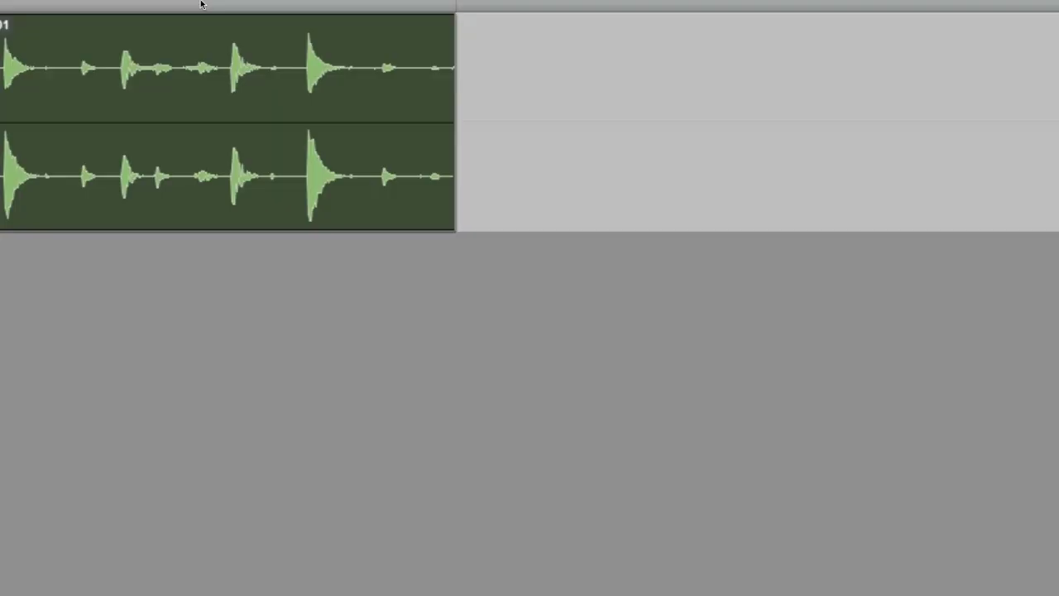
# - Create a Click track below the drum loop track and drag it taller
pyautogui.click(196, 7)
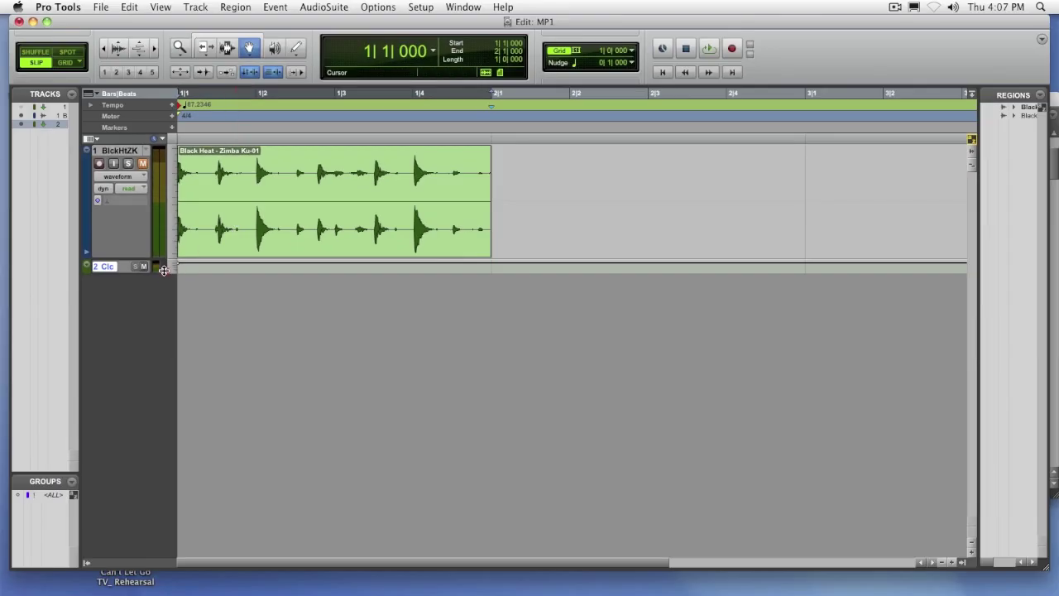
pyautogui.moveTo(164, 271); pyautogui.dragTo(166, 315)
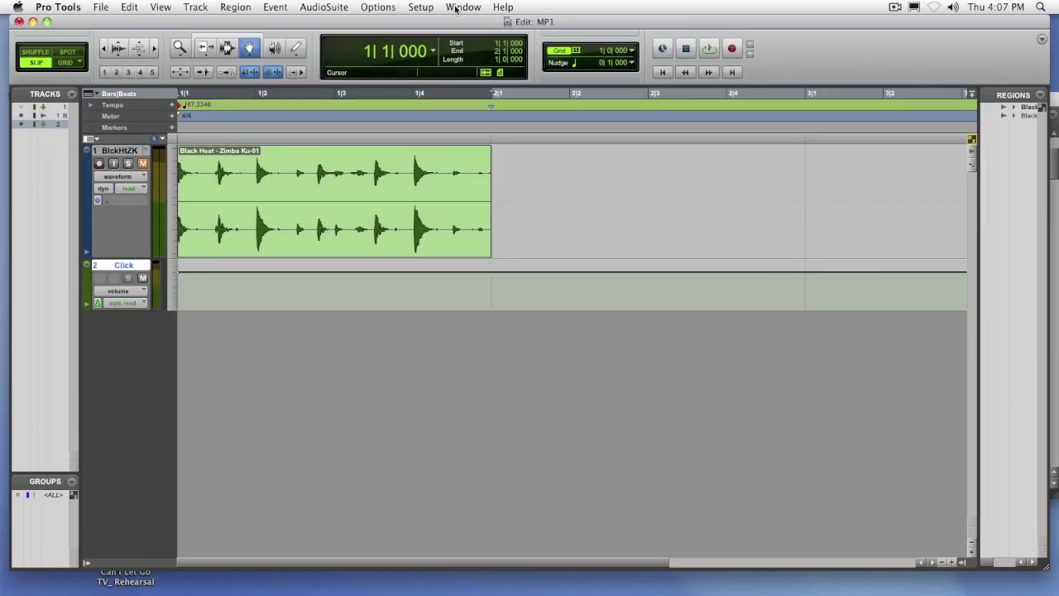
# - Accept Click/Countoff settings of click only during record with a 1-bar countoff
pyautogui.click(421, 7)
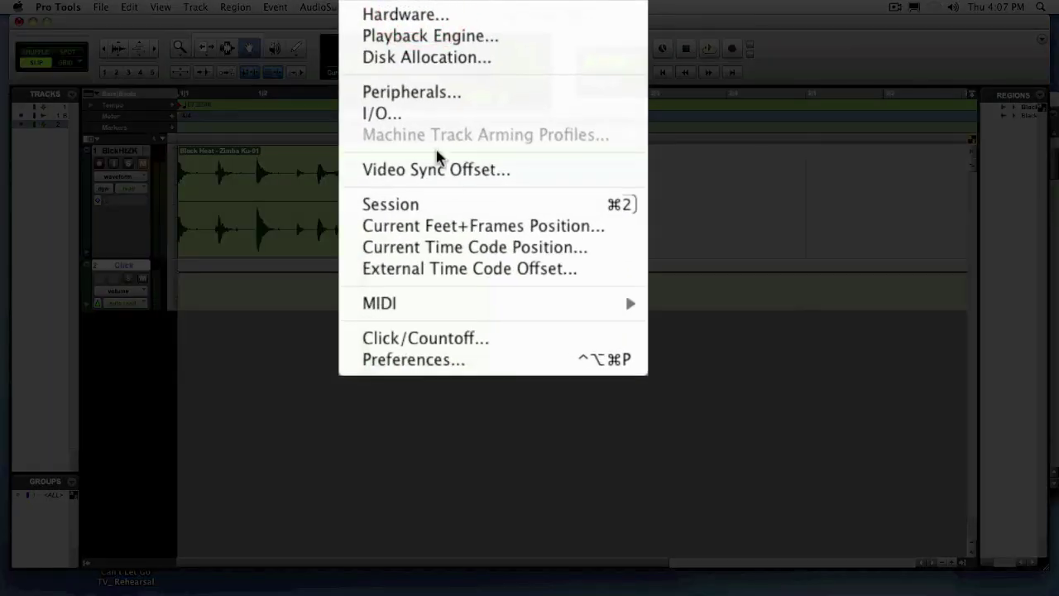
pyautogui.click(484, 340)
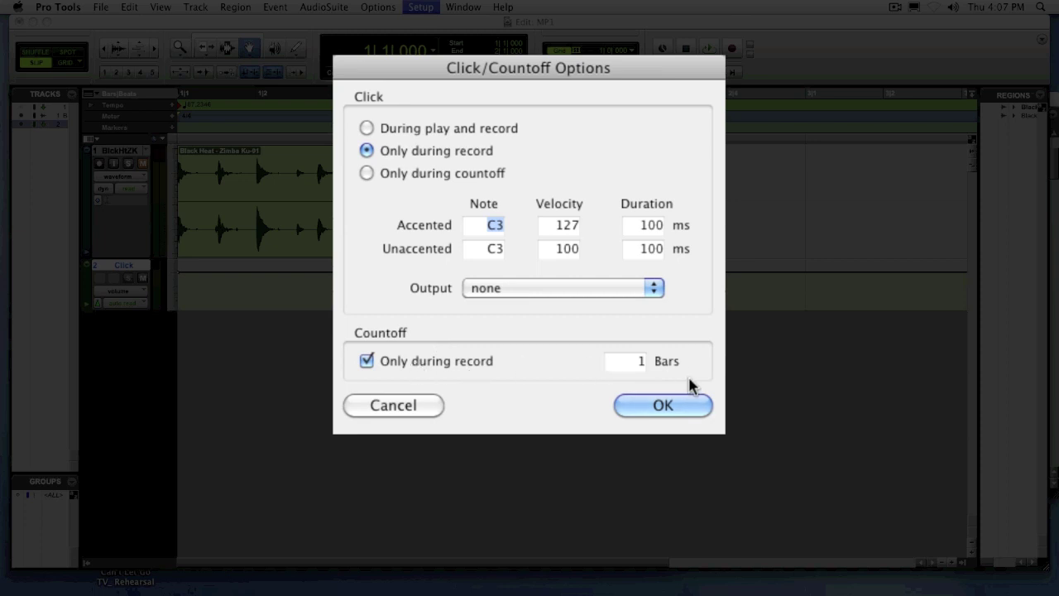
pyautogui.click(672, 407)
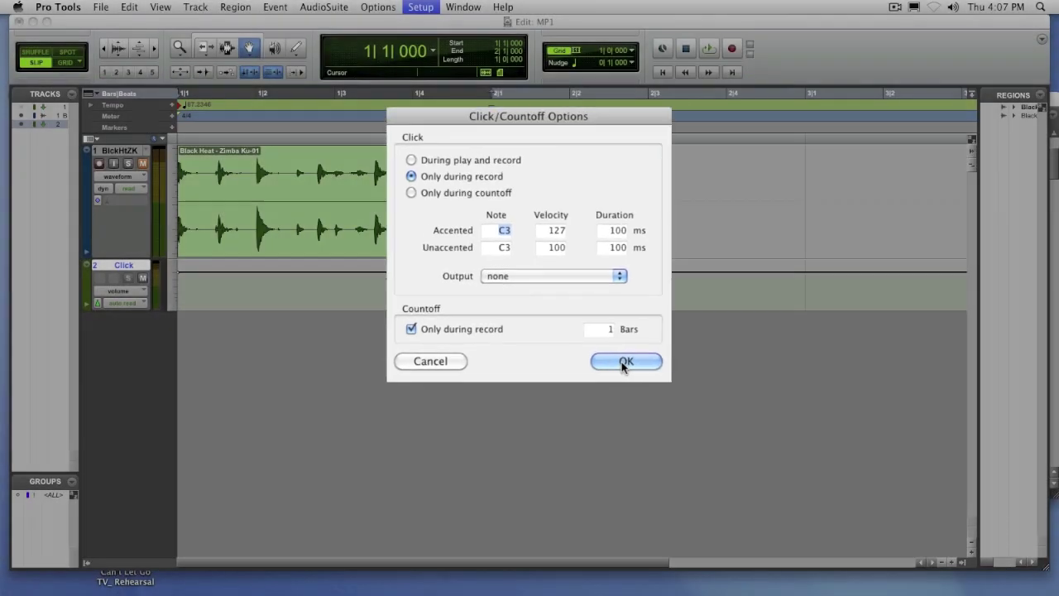
pyautogui.click(274, 202)
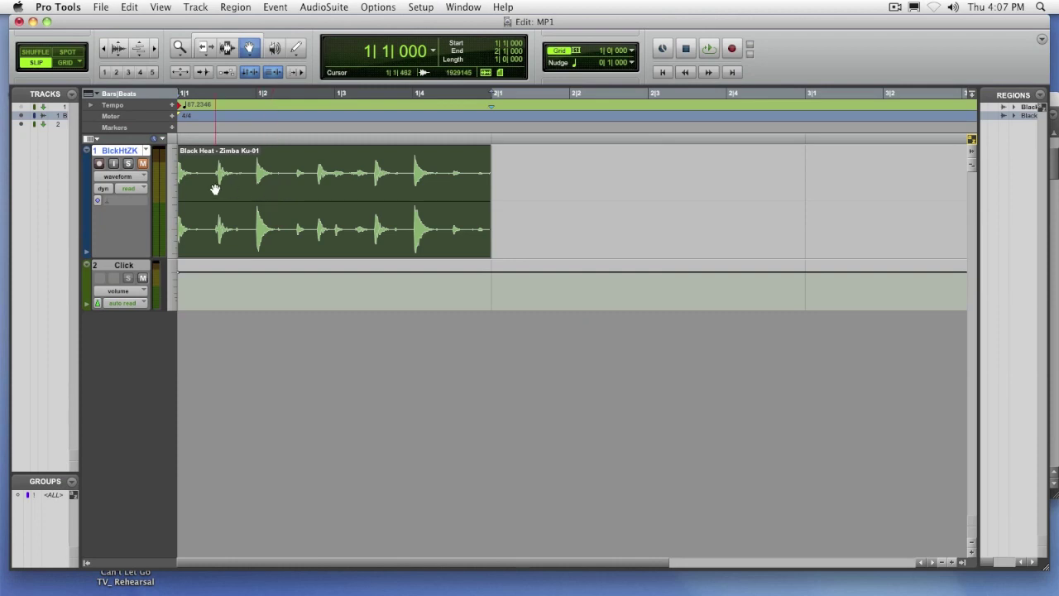
# - Delete the drum loop region from track 1 and dismiss the record-enable warning
pyautogui.press('BackSpace')
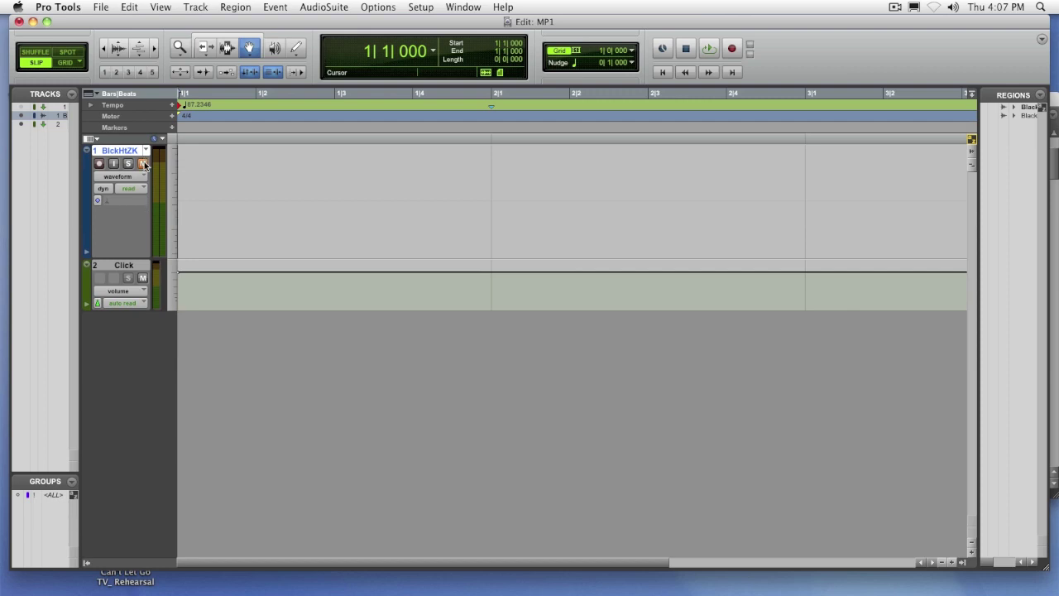
pyautogui.click(101, 164)
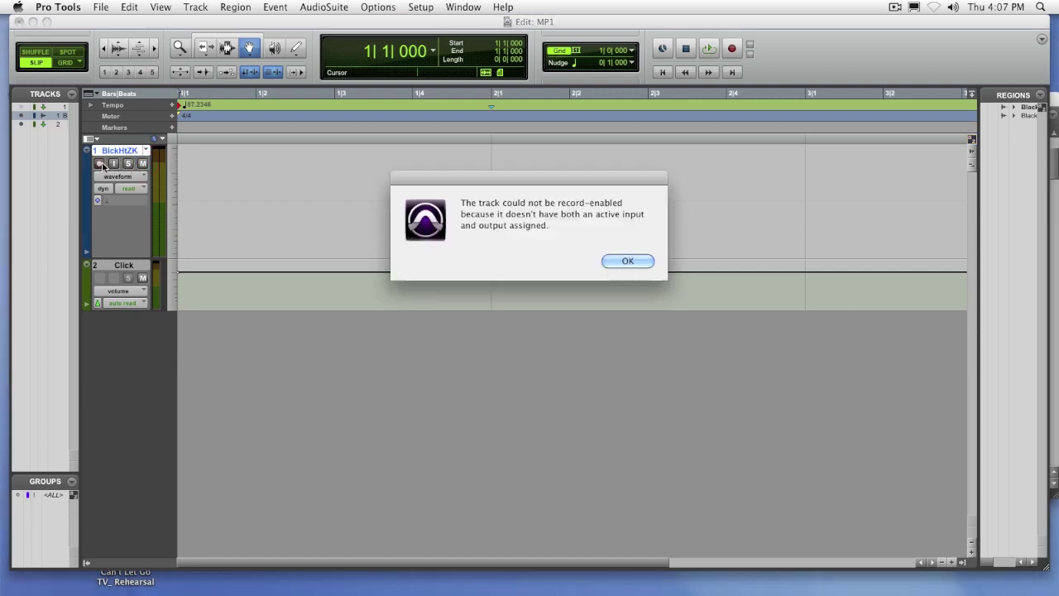
pyautogui.click(627, 261)
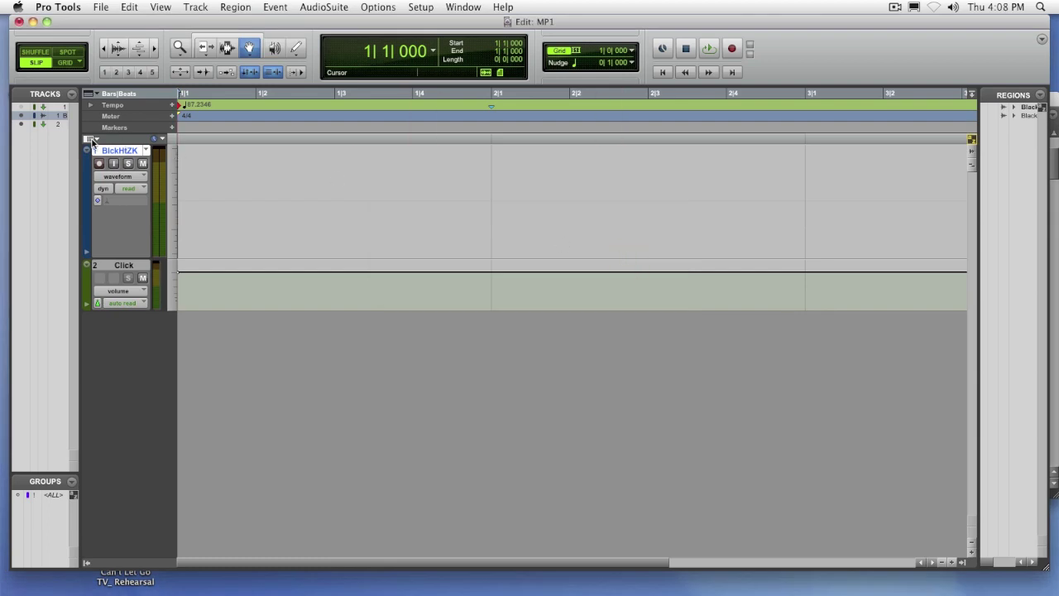
# - Show I/O, set track 1's input to A 1-2, and record-enable it with Shift+R
pyautogui.click(91, 140)
pyautogui.click(99, 214)
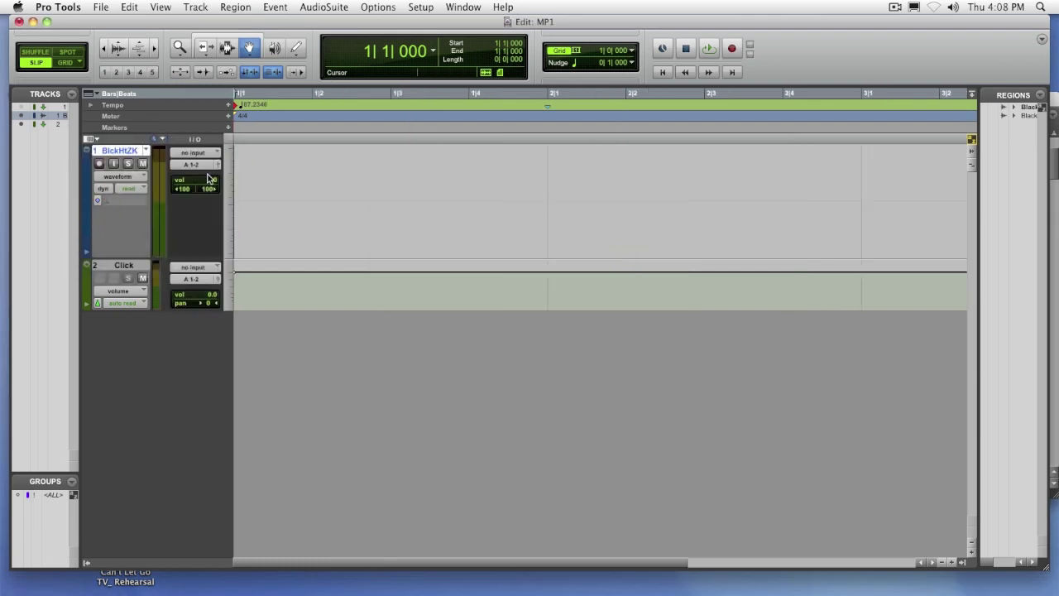
pyautogui.click(209, 153)
pyautogui.moveTo(209, 174)
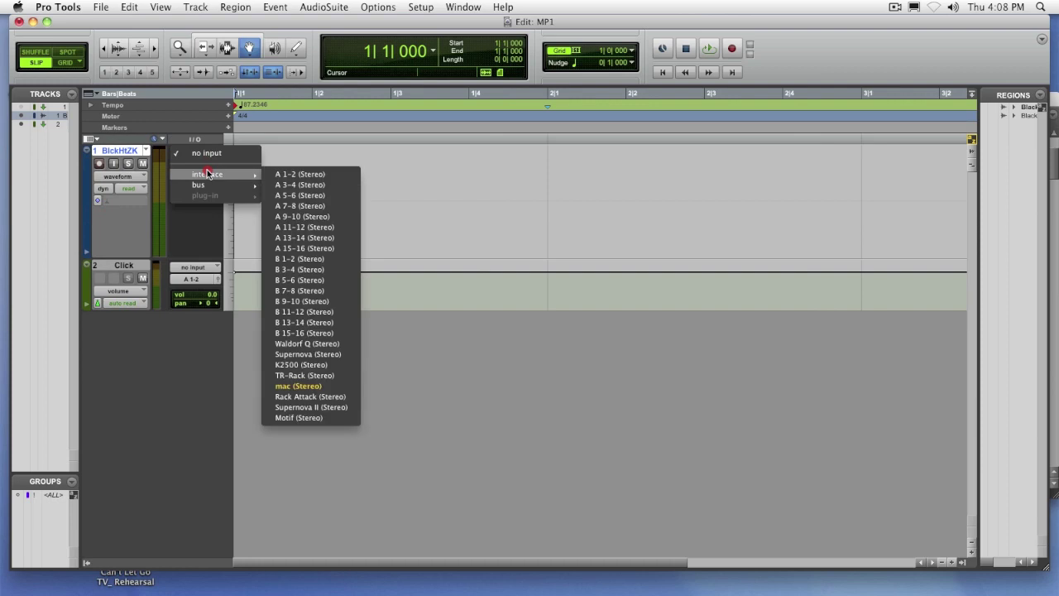
pyautogui.click(337, 176)
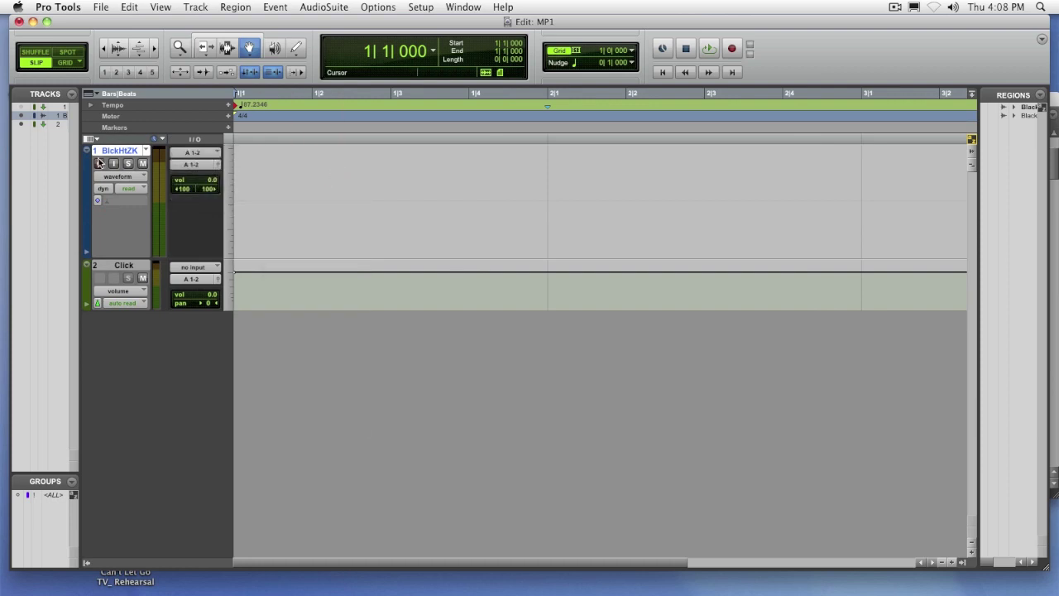
pyautogui.hotkey('shift', 'r')
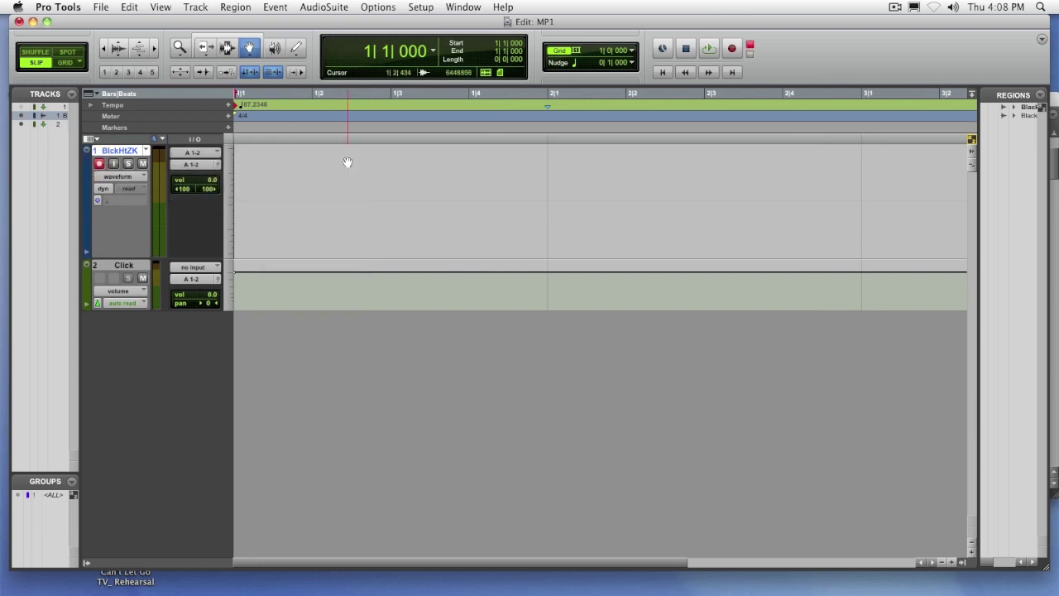
pyautogui.press('space')
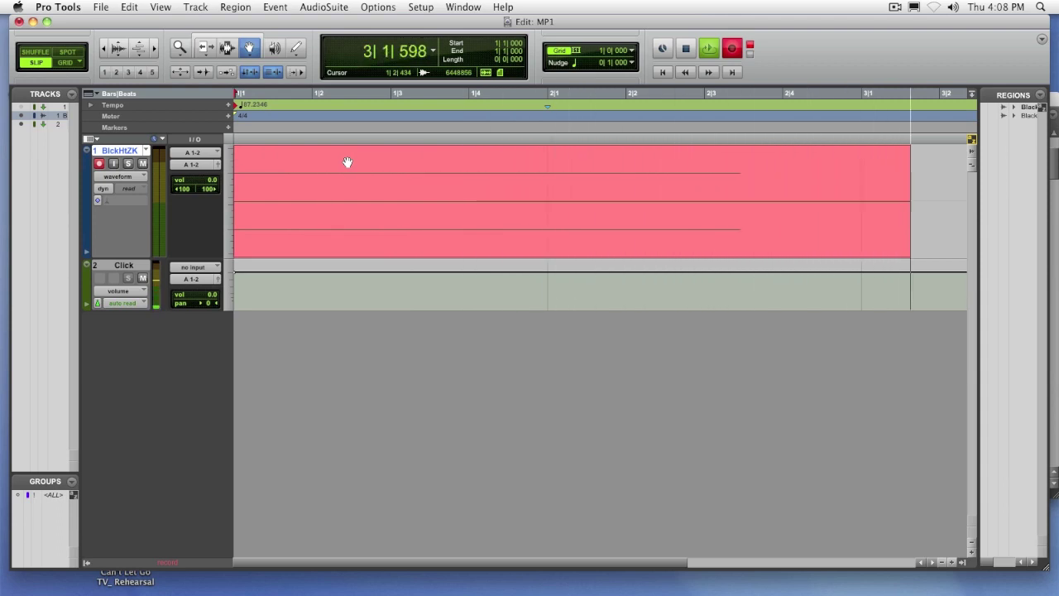
pyautogui.press('space')
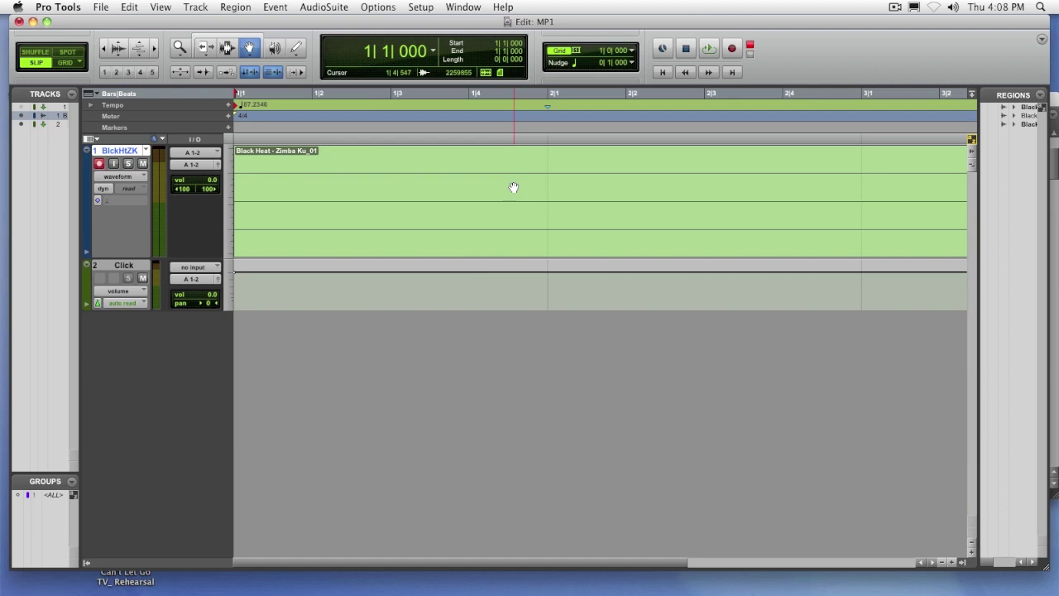
pyautogui.press('super+z')
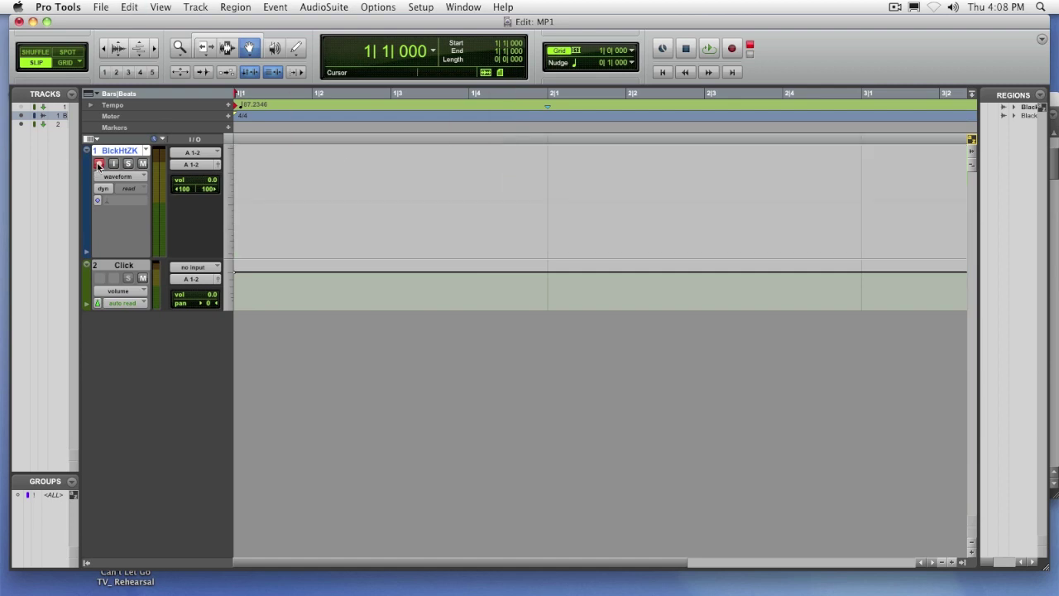
# - Disarm the BlckHtZK track's record-enable button
pyautogui.click(98, 165)
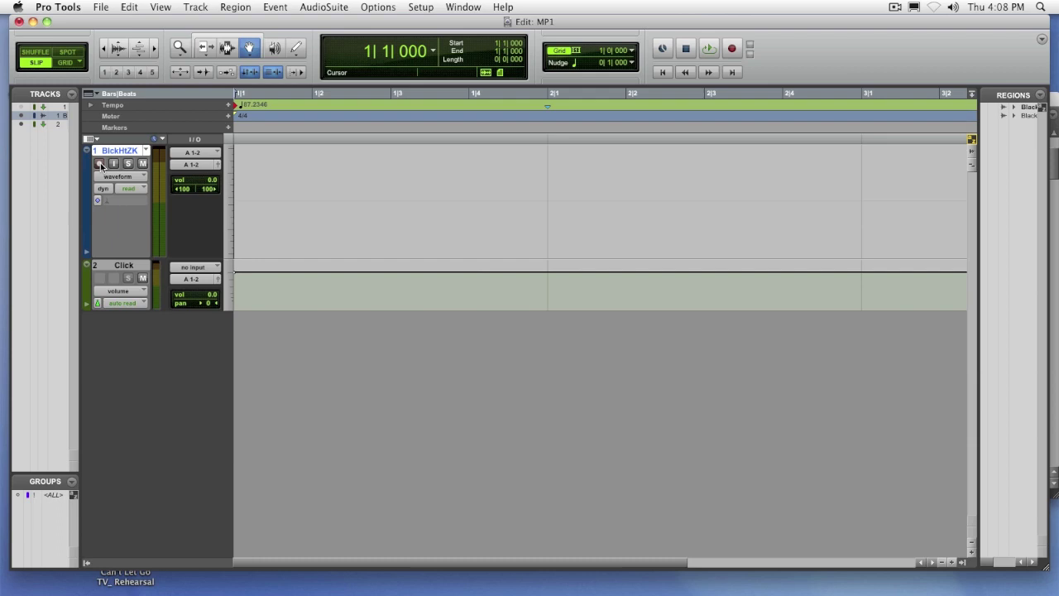